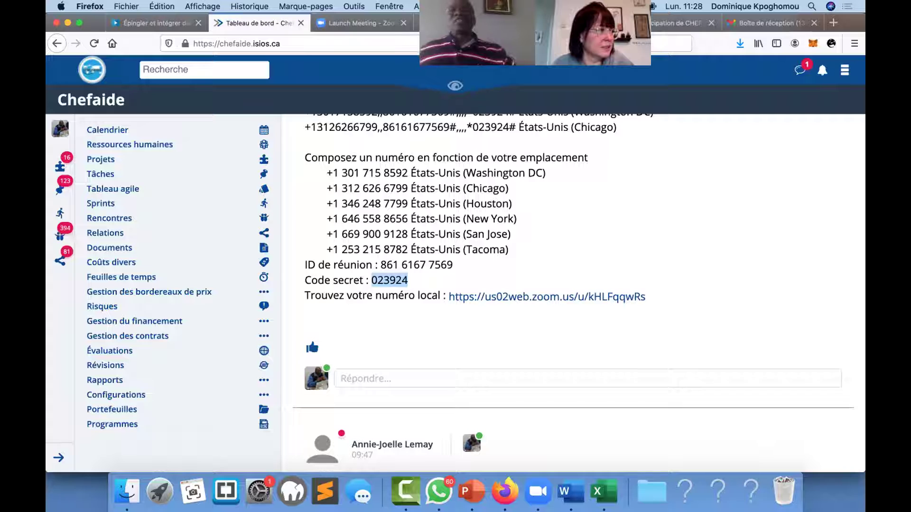
pyautogui.click(799, 280)
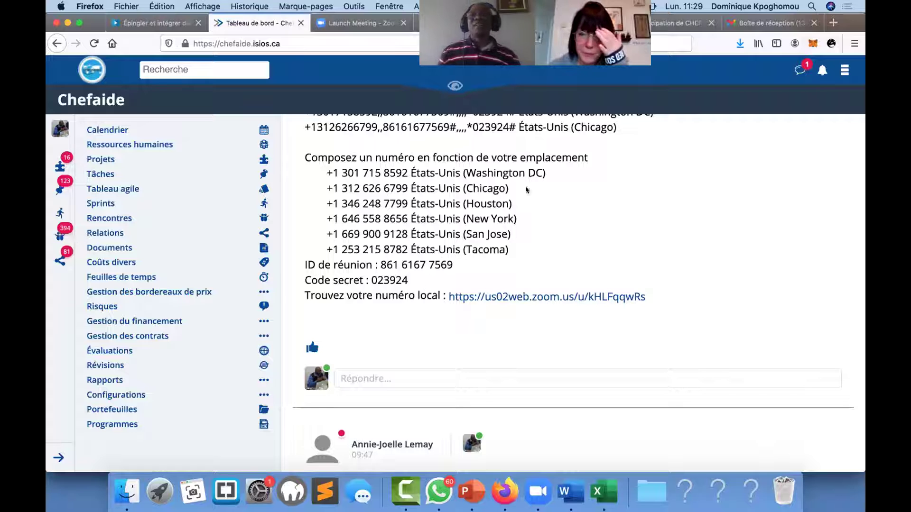
pyautogui.scroll(5, 367, 234)
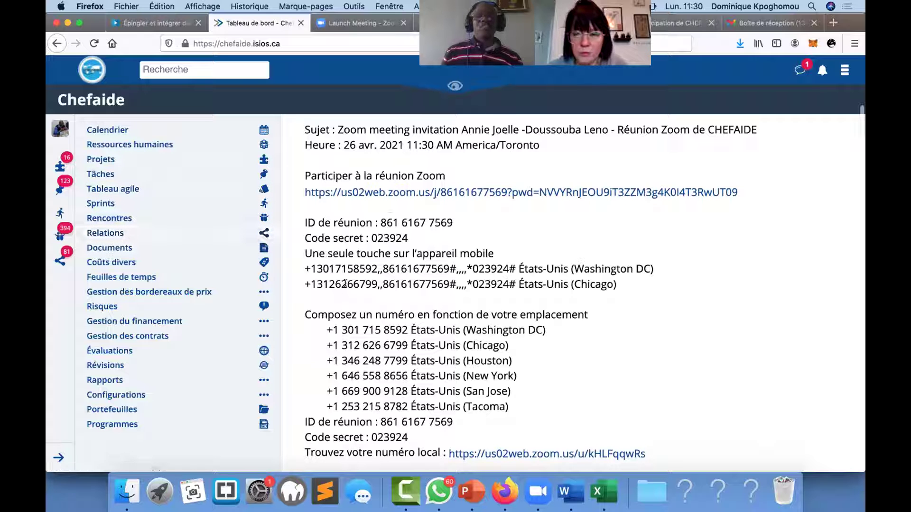
pyautogui.scroll(10, 344, 285)
pyautogui.scroll(10, 343, 286)
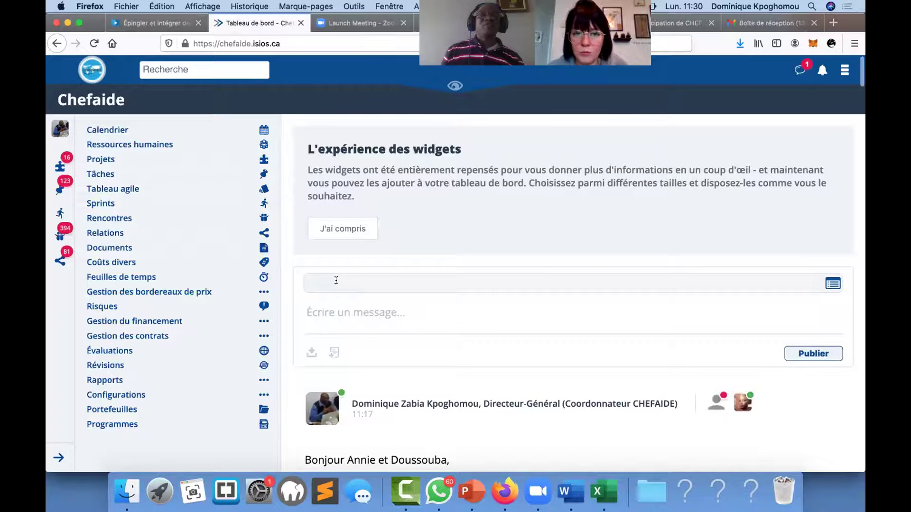
pyautogui.scroll(-12, 337, 283)
pyautogui.scroll(-12, 336, 284)
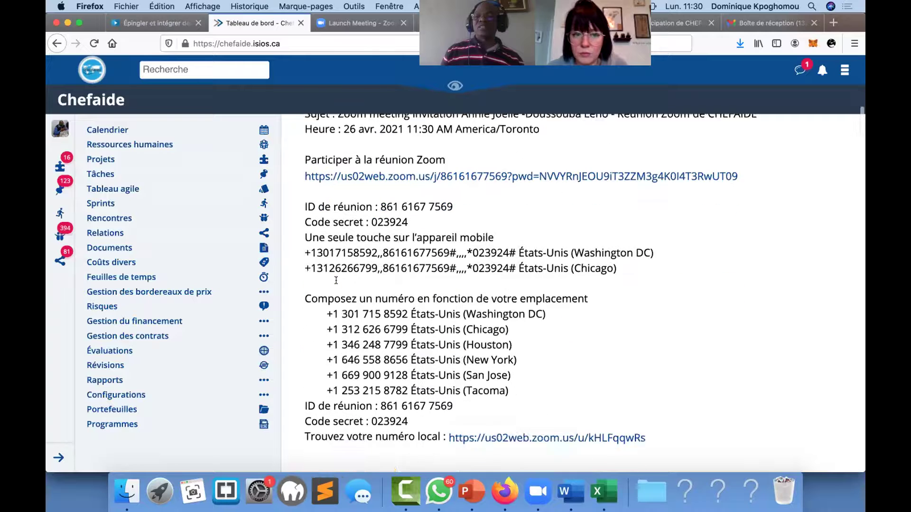
pyautogui.scroll(15, 336, 284)
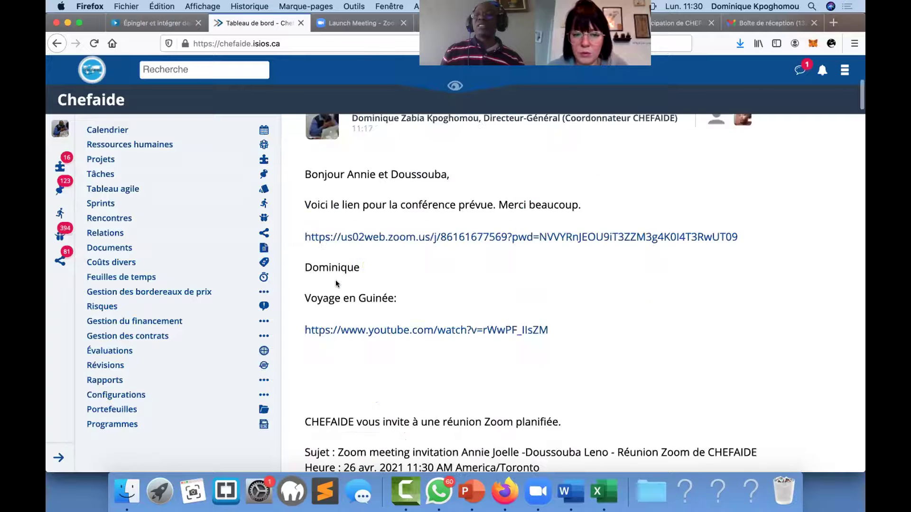
# Find the Kamsar representative in Ressources humaines by searching part of the first name, and open the record for editing
pyautogui.click(149, 146)
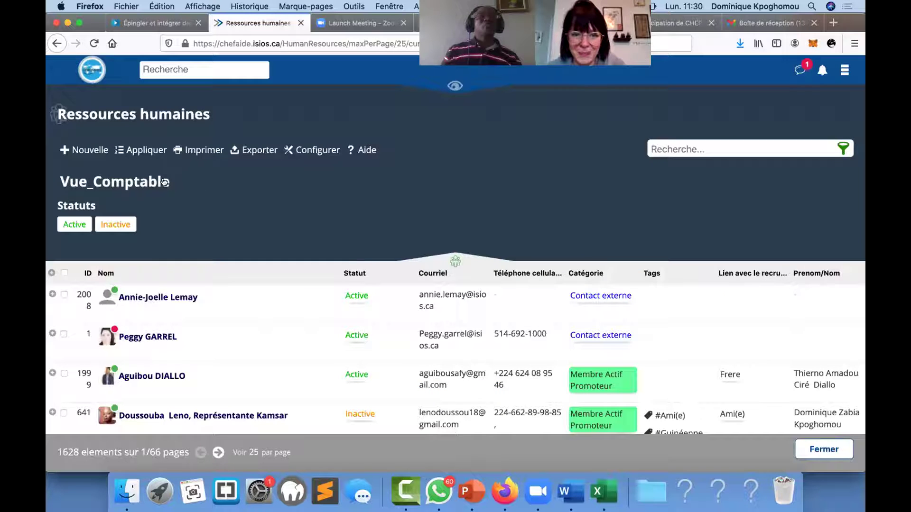
pyautogui.click(675, 145)
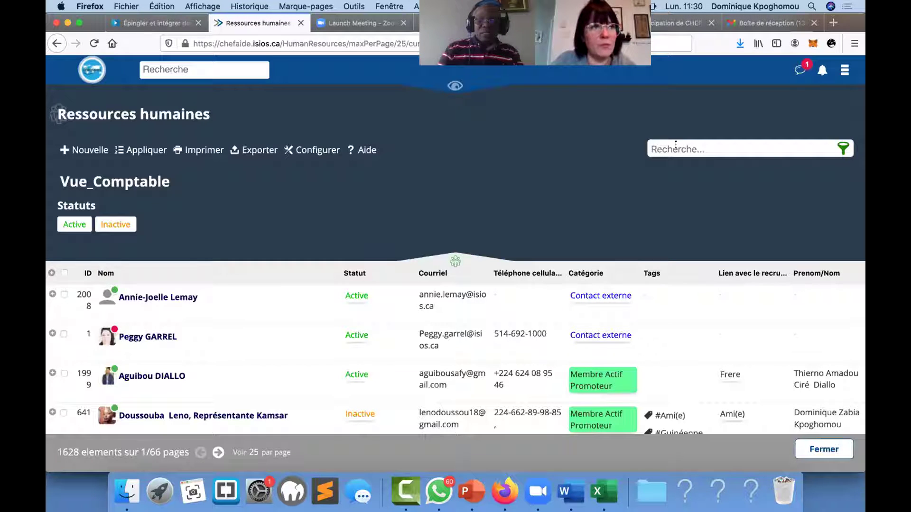
pyautogui.write('douss')
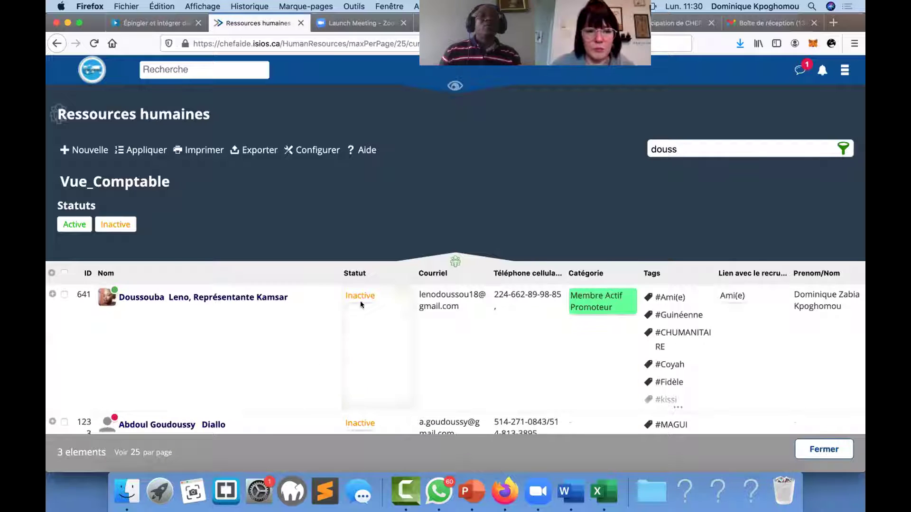
pyautogui.click(262, 299)
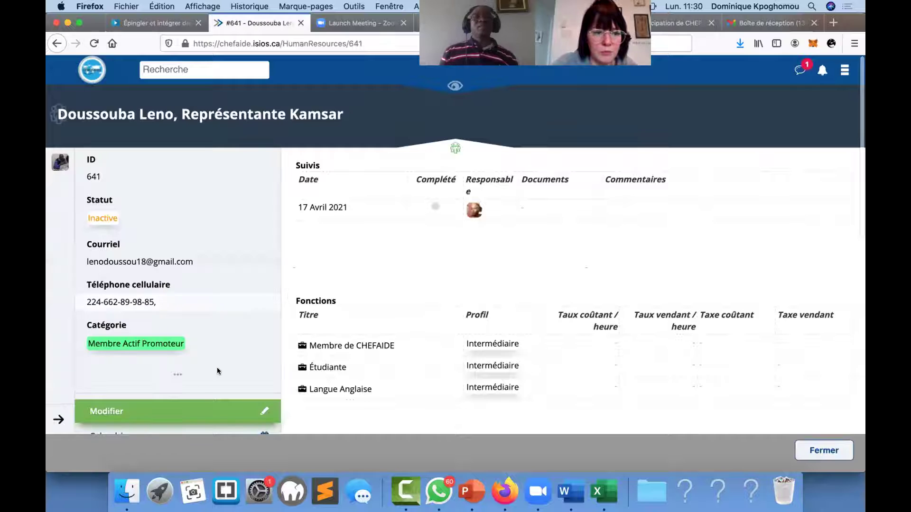
pyautogui.click(147, 417)
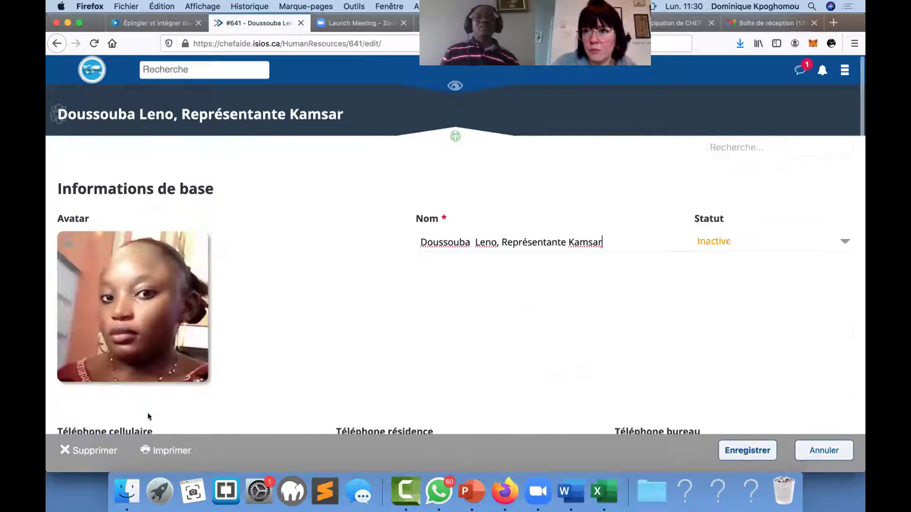
# Examine the representative's contact and residence fields, including the countries offered for Pays de résidence
pyautogui.scroll(-5, 439, 315)
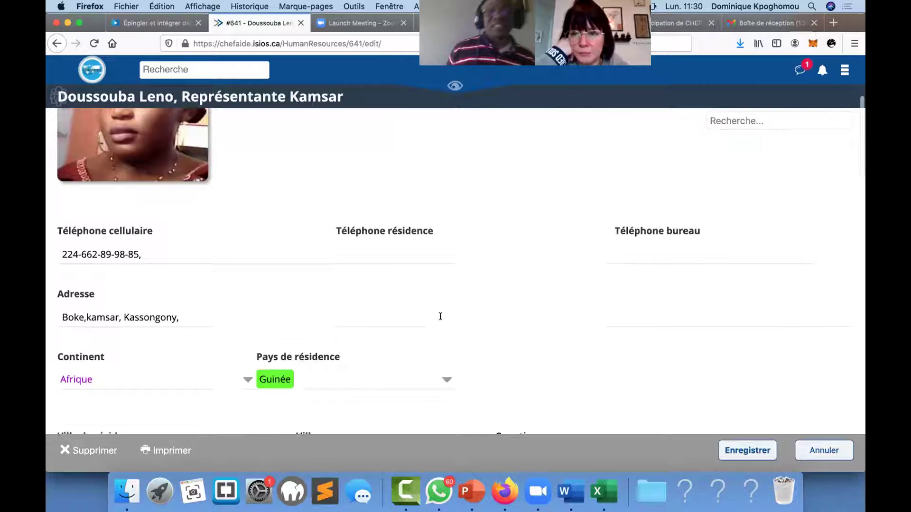
pyautogui.scroll(-2, 439, 315)
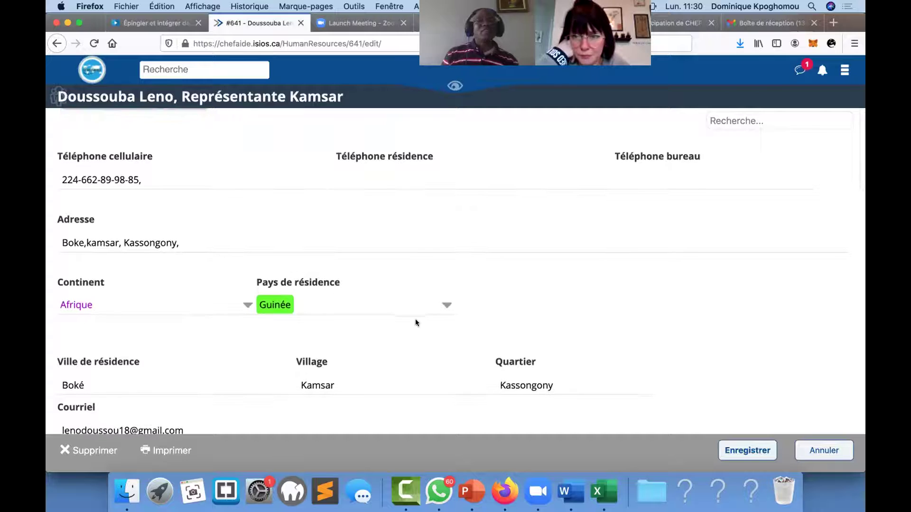
pyautogui.click(445, 307)
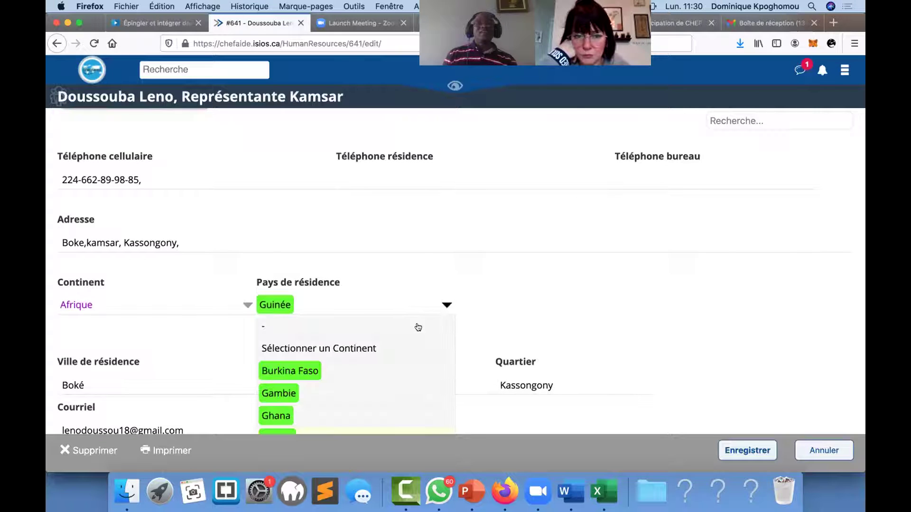
pyautogui.scroll(-3, 392, 369)
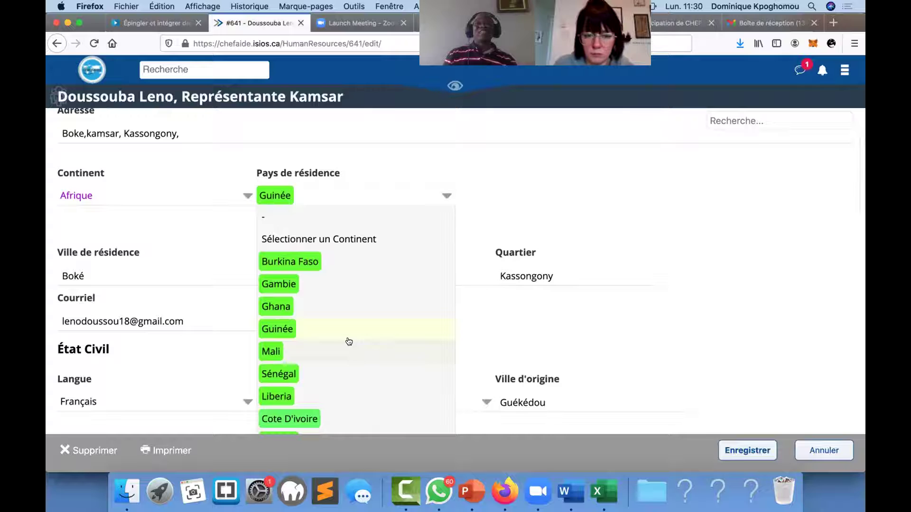
pyautogui.scroll(-2, 327, 381)
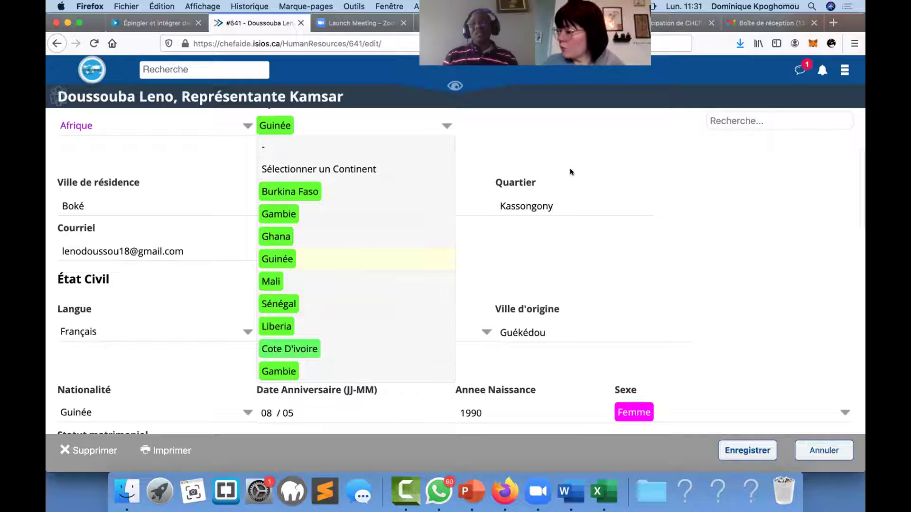
pyautogui.scroll(3, 532, 150)
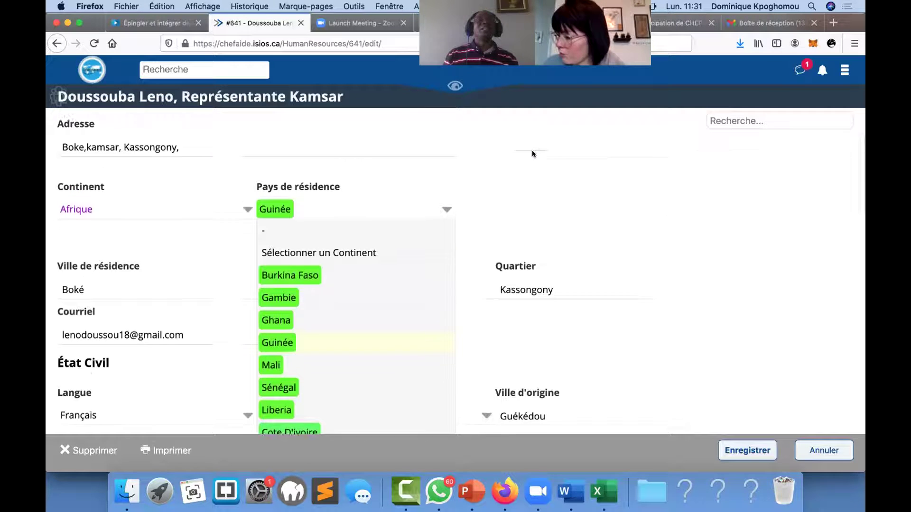
pyautogui.scroll(2, 330, 144)
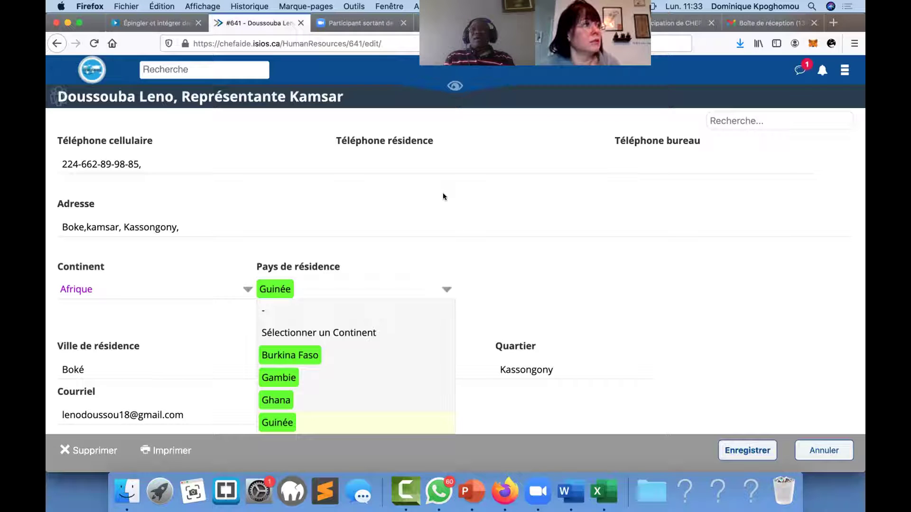
pyautogui.scroll(1, 433, 197)
pyautogui.scroll(2, 433, 200)
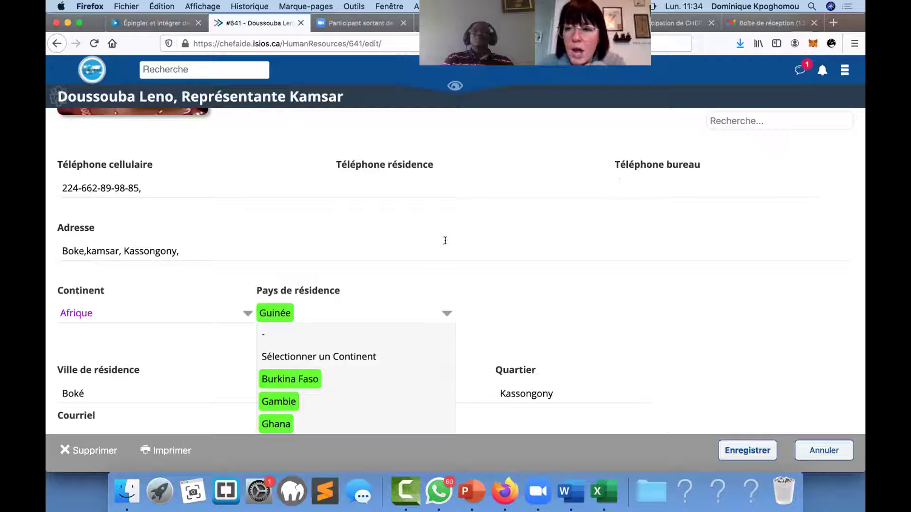
# Review the rest of the representative's form, from civil status and connection information to category, tags, notes and attached documents
pyautogui.scroll(-5, 445, 240)
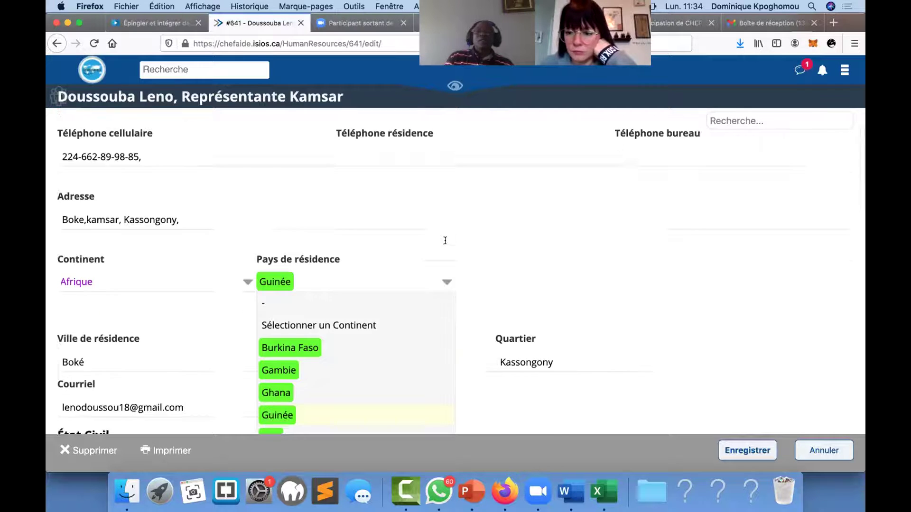
pyautogui.scroll(10, 446, 244)
pyautogui.scroll(-15, 445, 239)
pyautogui.scroll(-3, 445, 241)
pyautogui.scroll(3, 445, 227)
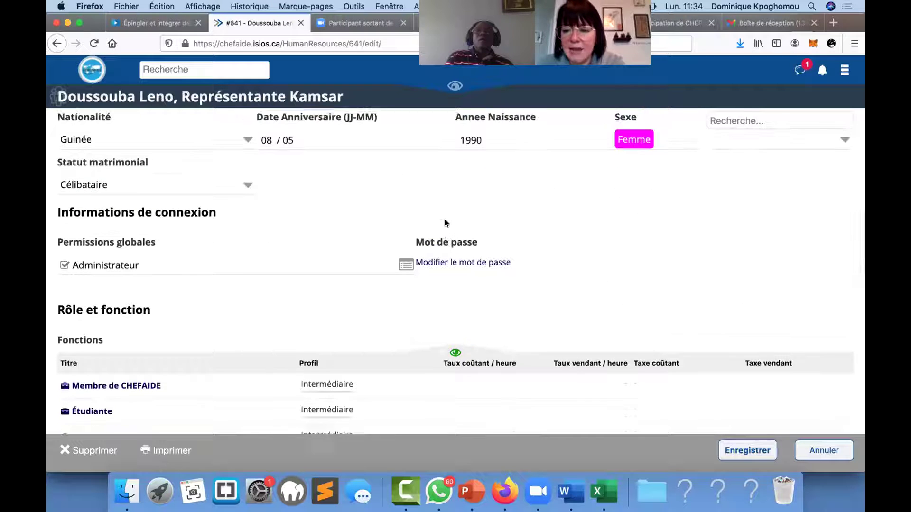
pyautogui.scroll(10, 446, 223)
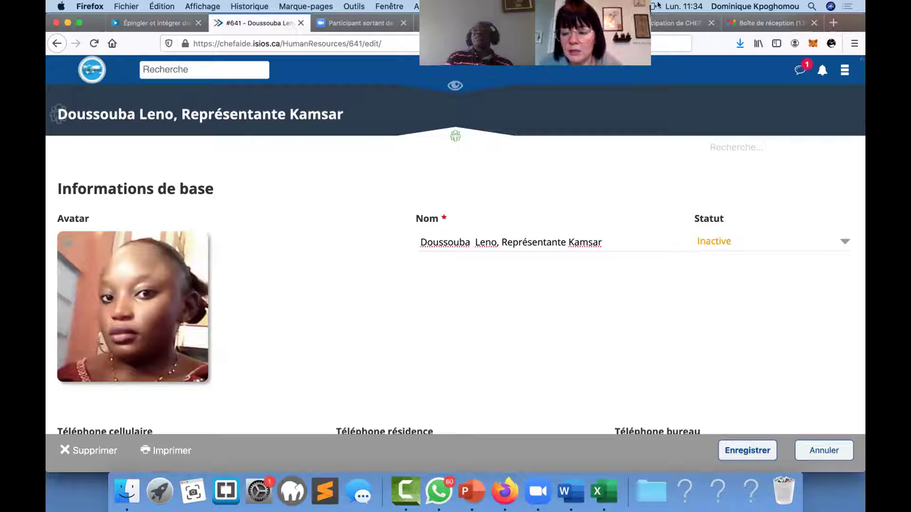
pyautogui.click(844, 69)
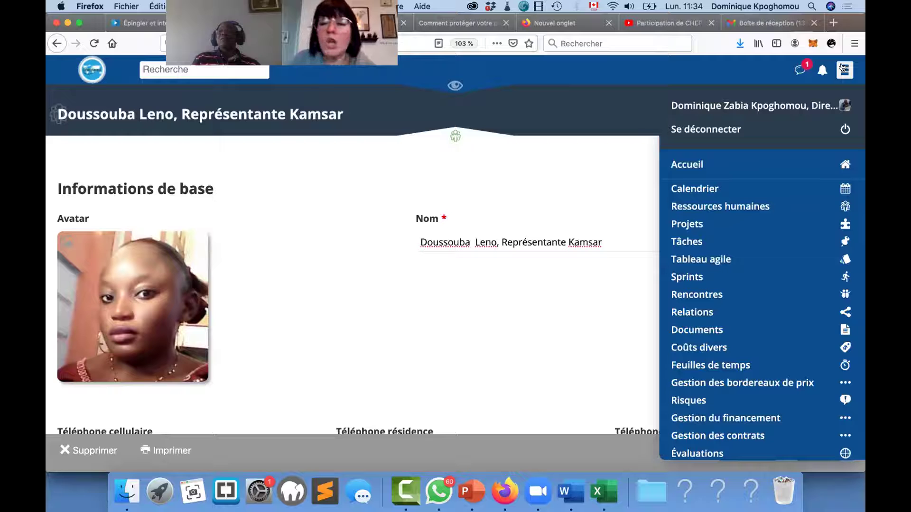
pyautogui.click(741, 73)
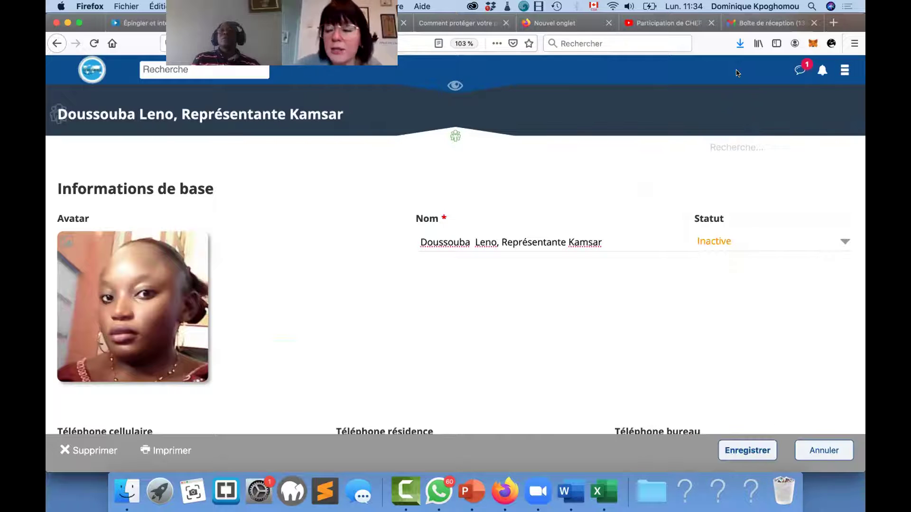
pyautogui.scroll(-20, 705, 279)
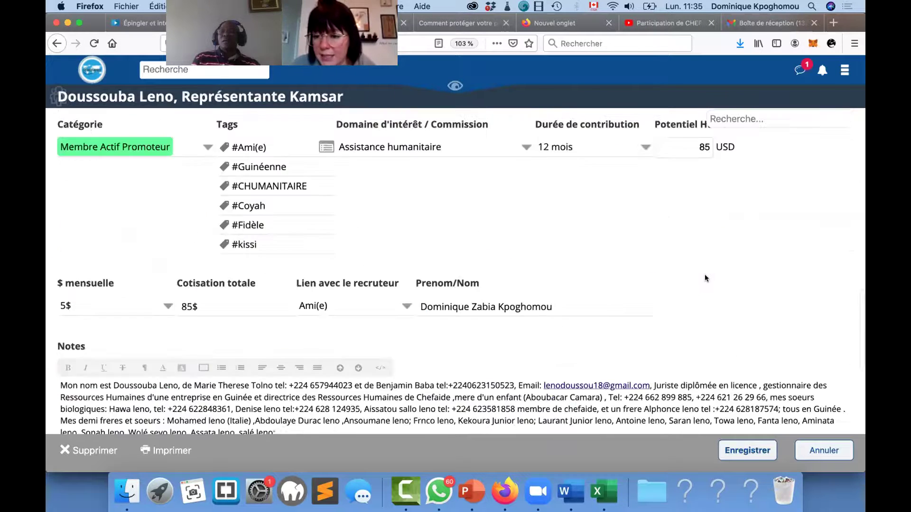
pyautogui.scroll(3, 705, 278)
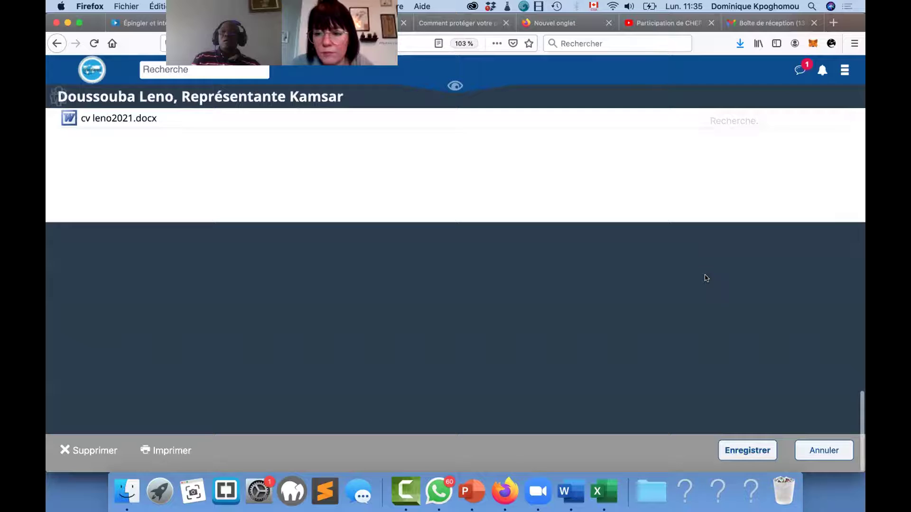
pyautogui.scroll(-3, 705, 278)
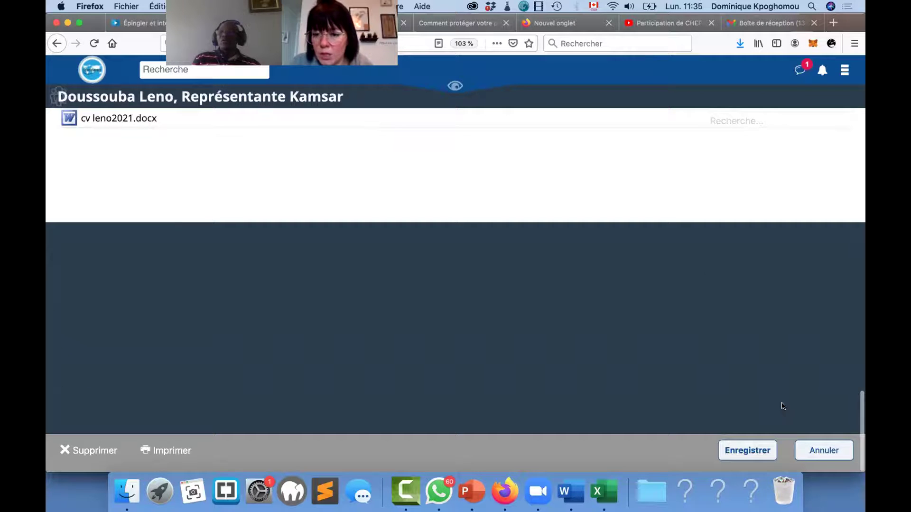
# Cancel editing of the representative's record and close it to return to the Ressources humaines list
pyautogui.click(813, 442)
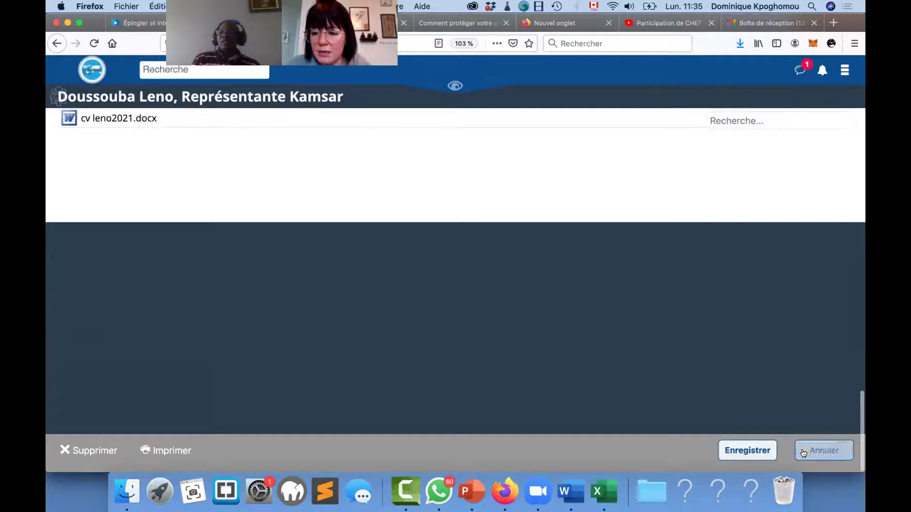
pyautogui.click(804, 453)
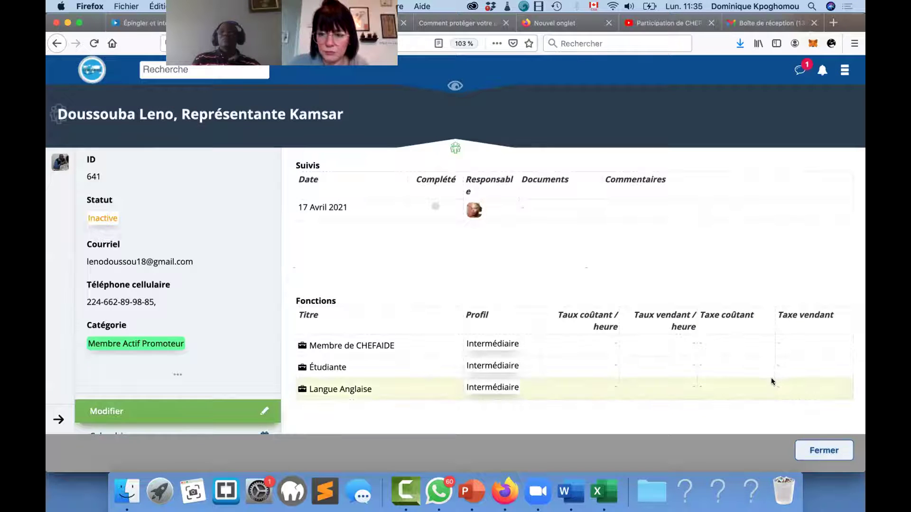
pyautogui.click(821, 449)
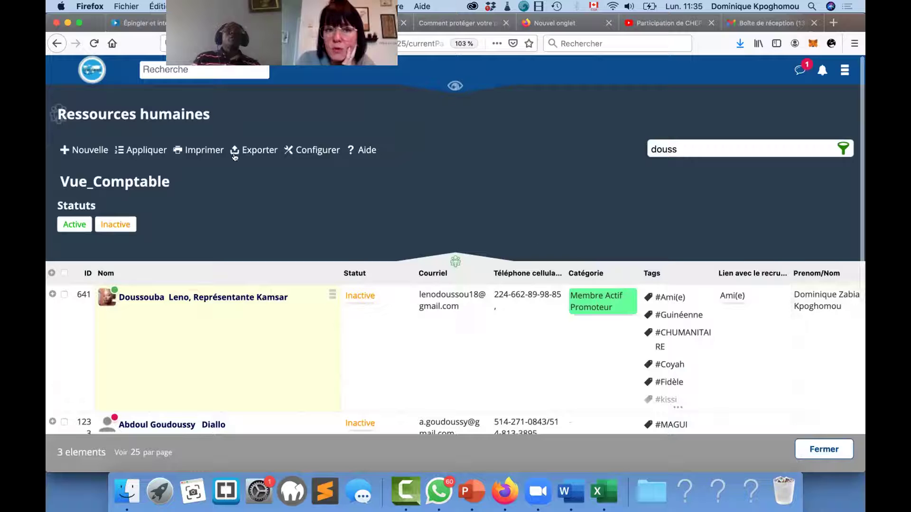
# Add the Groupe column to the Ressources humaines list of custom fields and filters
pyautogui.click(311, 149)
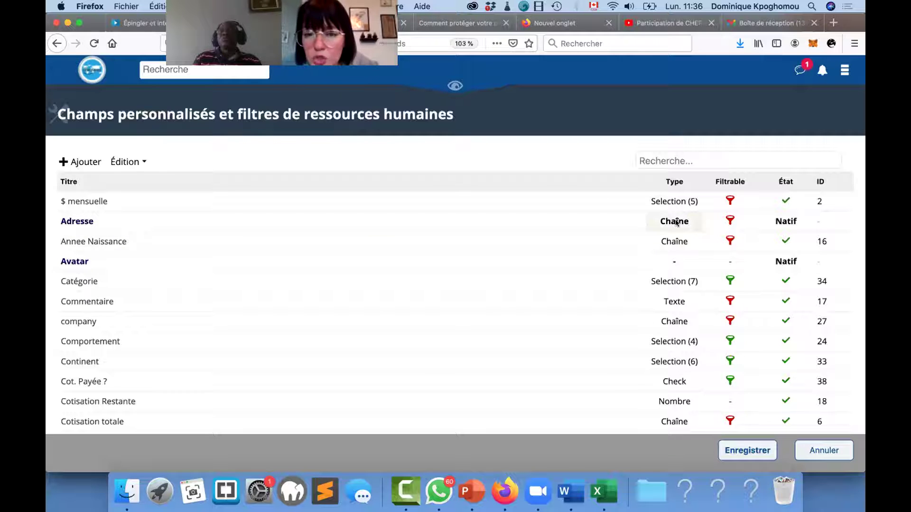
pyautogui.click(643, 179)
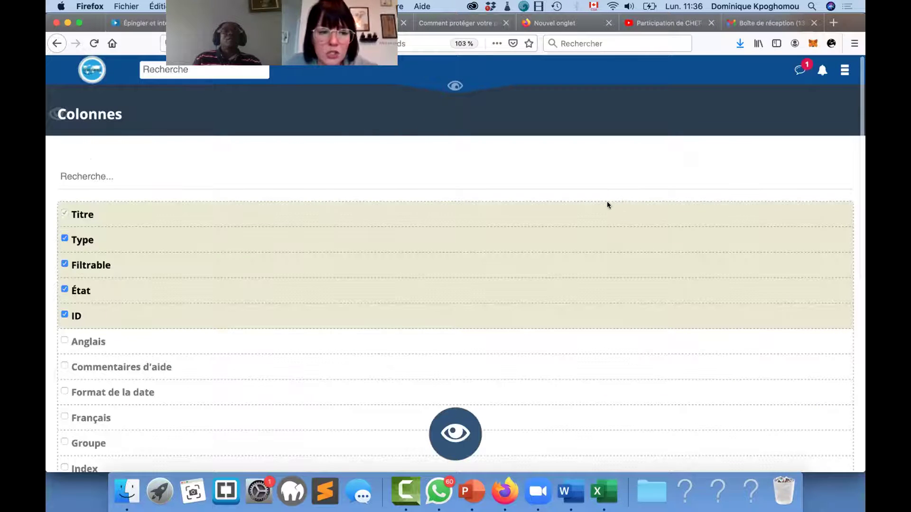
pyautogui.scroll(-1, 594, 242)
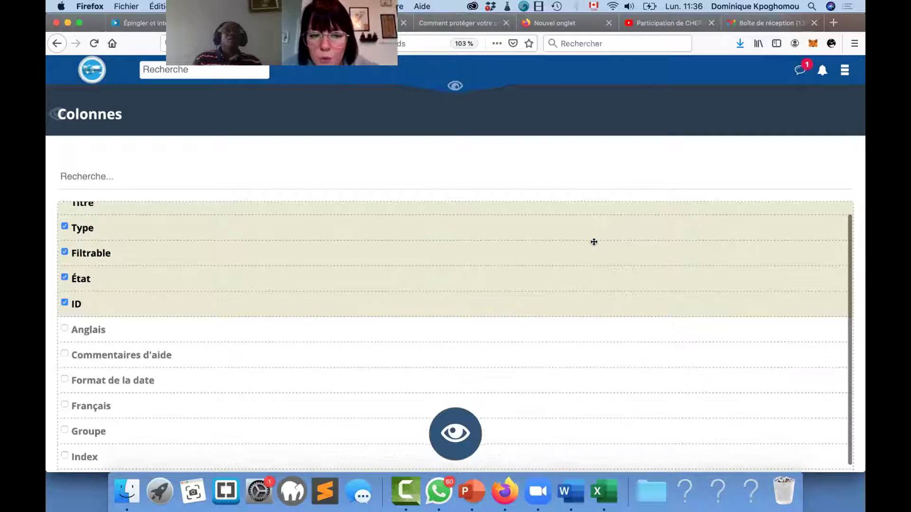
pyautogui.scroll(1, 594, 242)
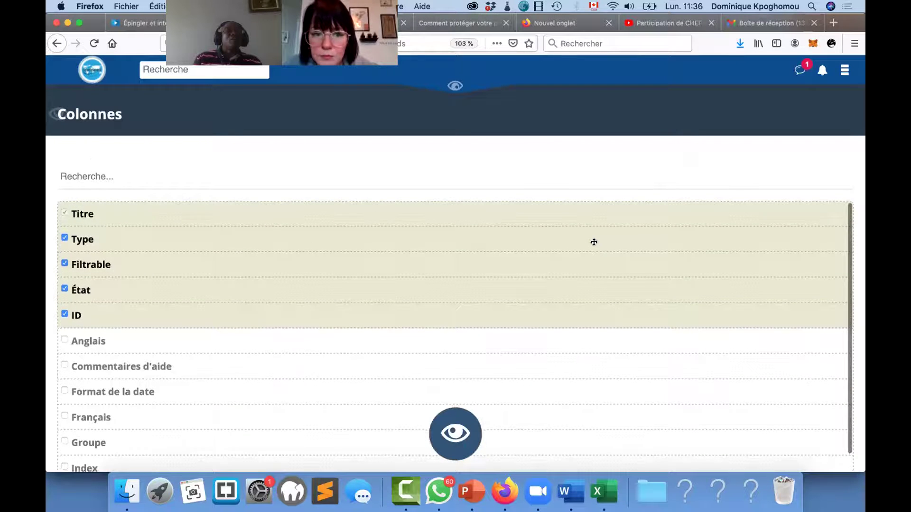
pyautogui.scroll(-2, 594, 242)
pyautogui.scroll(-1, 594, 242)
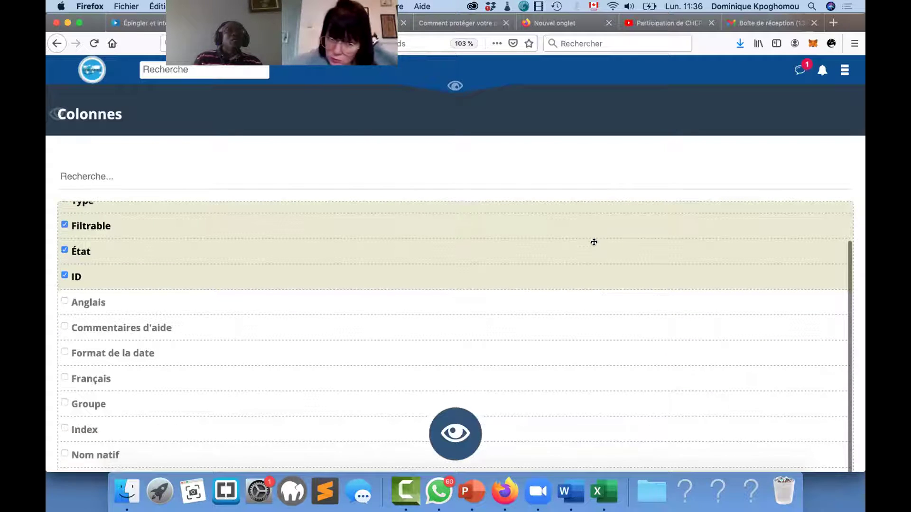
pyautogui.scroll(-1, 594, 242)
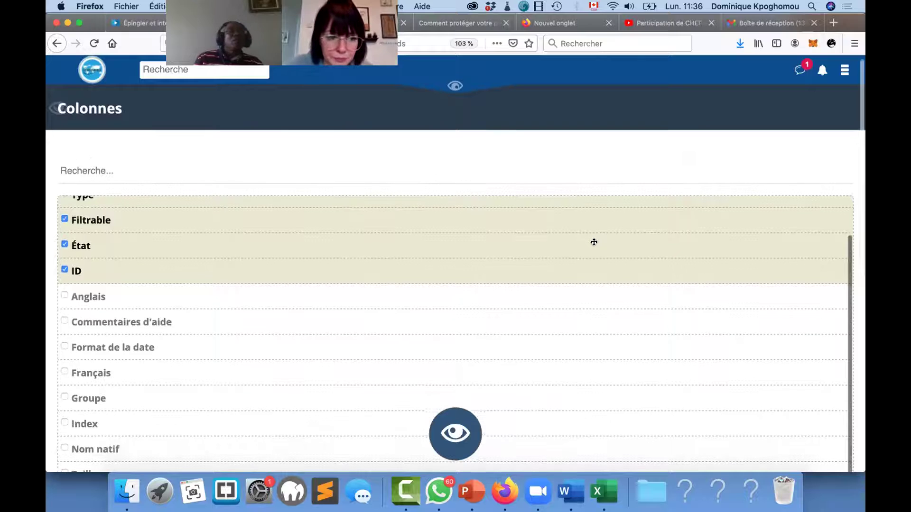
pyautogui.scroll(1, 594, 242)
pyautogui.scroll(3, 553, 275)
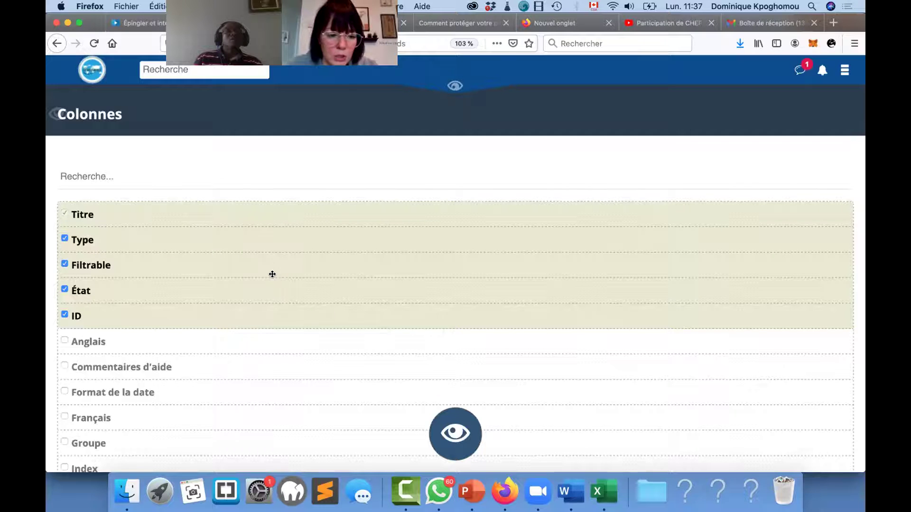
pyautogui.scroll(1, 271, 299)
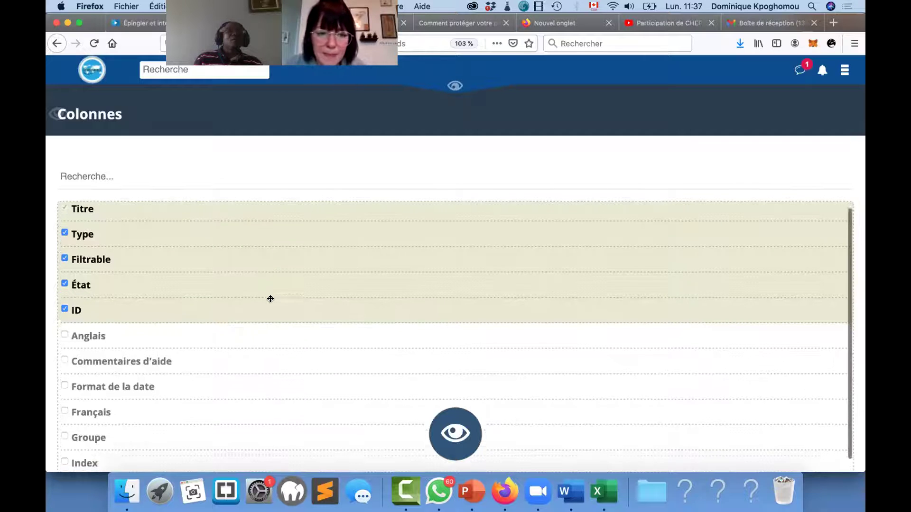
pyautogui.scroll(-2, 270, 299)
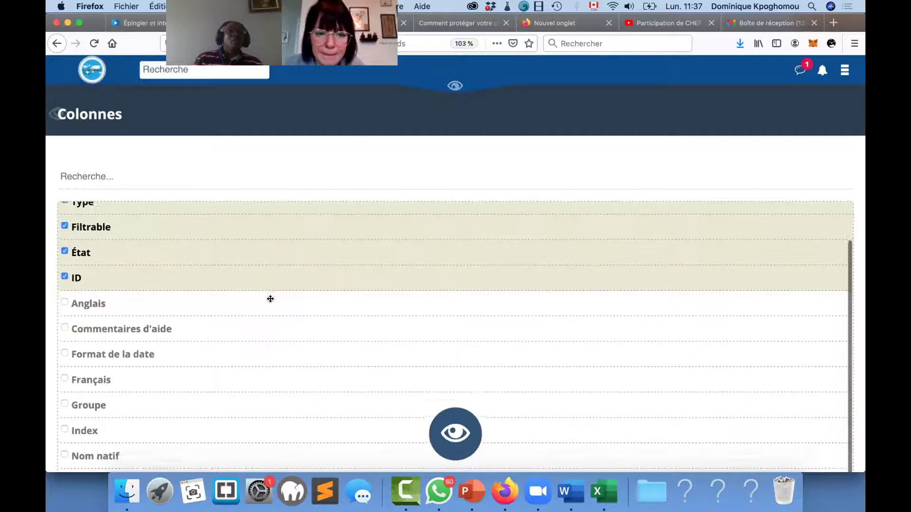
pyautogui.click(100, 406)
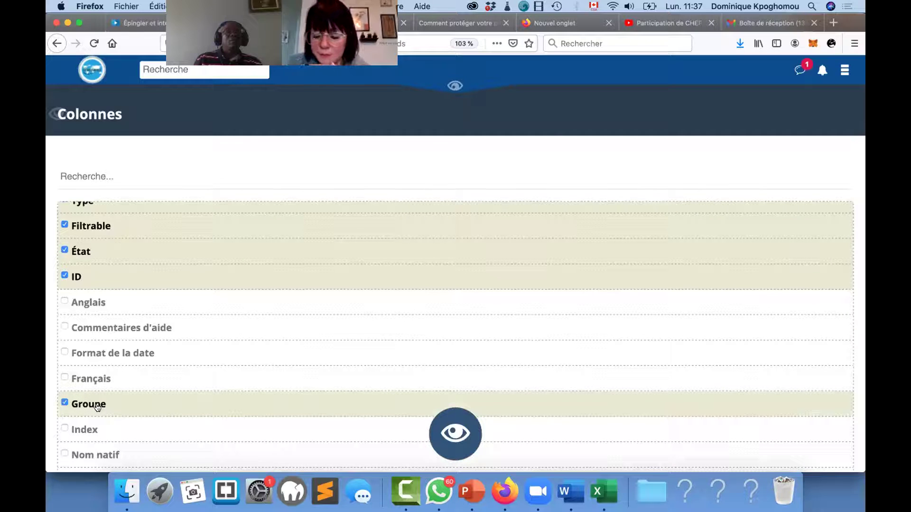
pyautogui.click(454, 434)
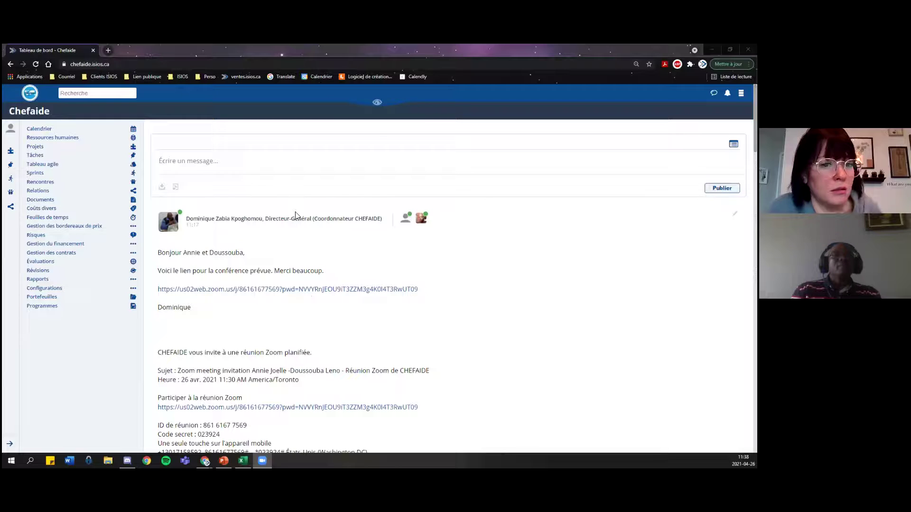
# From the Ressources humaines page of the Chefaide site, sign out and sign back in with the saved credentials
pyautogui.click(69, 141)
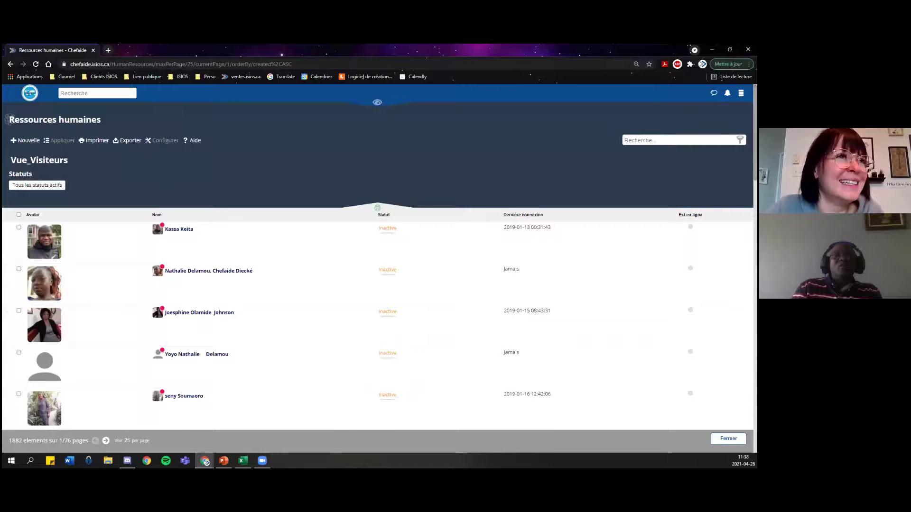
pyautogui.click(741, 93)
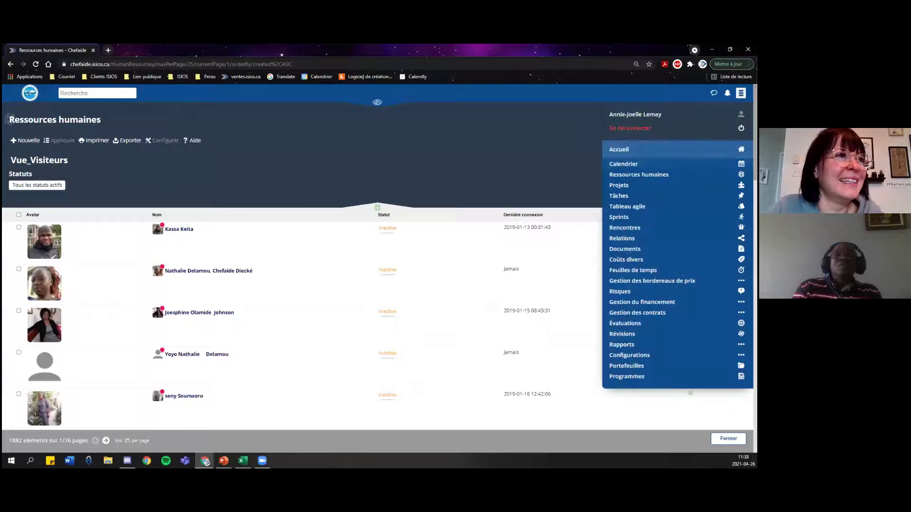
pyautogui.click(630, 128)
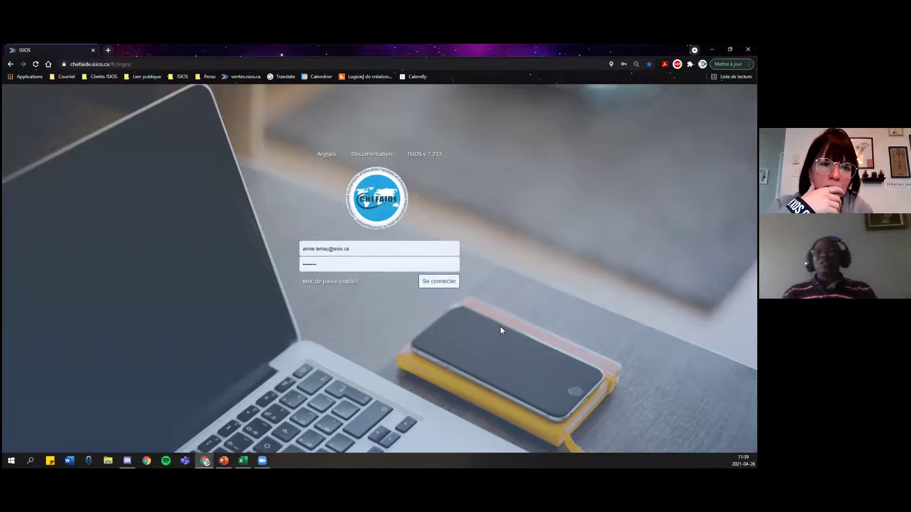
pyautogui.click(443, 282)
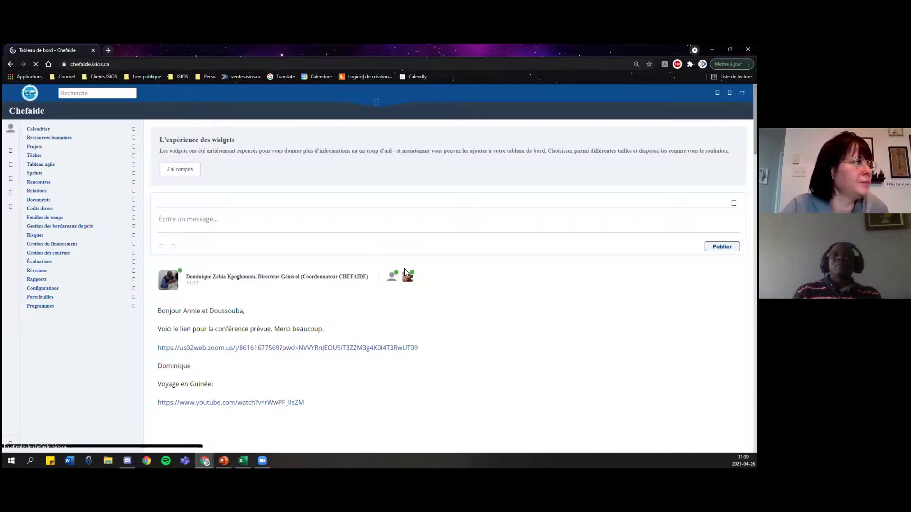
# Open the custom fields and filters configuration of Ressources humaines and show the Groupe column there
pyautogui.click(63, 142)
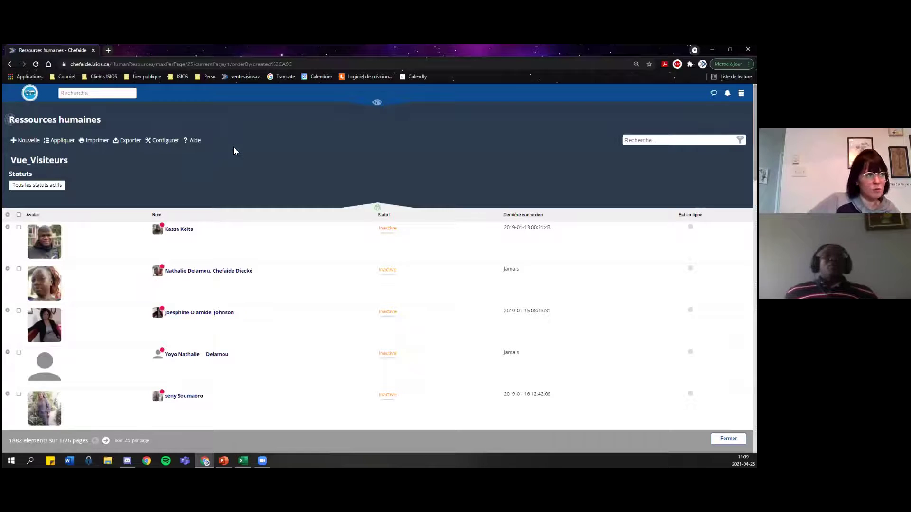
pyautogui.click(165, 141)
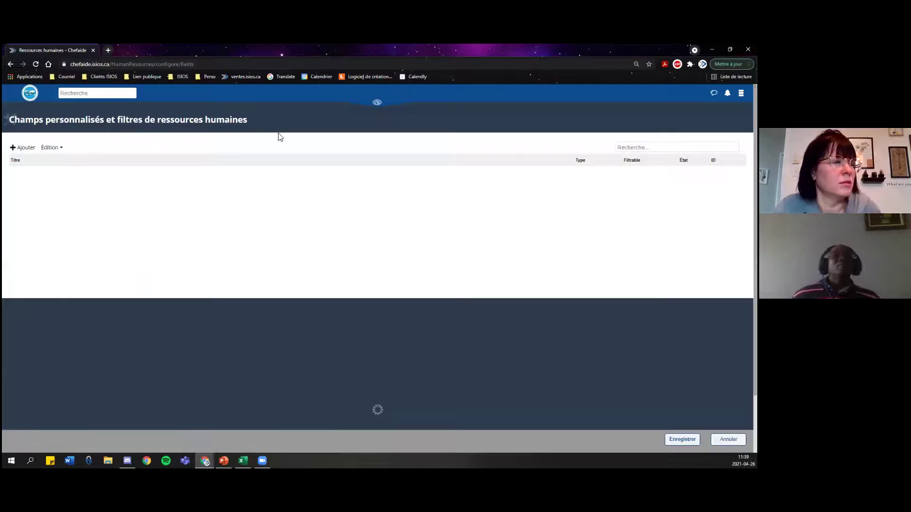
pyautogui.click(319, 161)
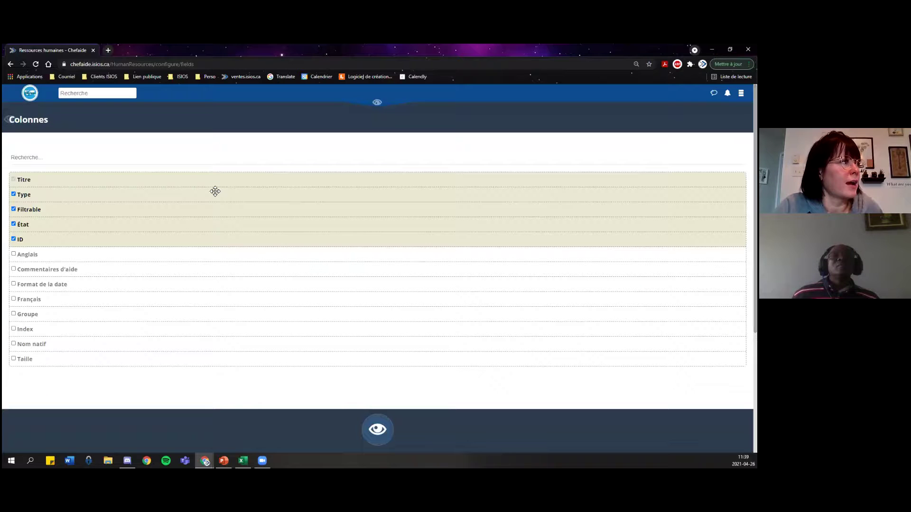
pyautogui.click(22, 314)
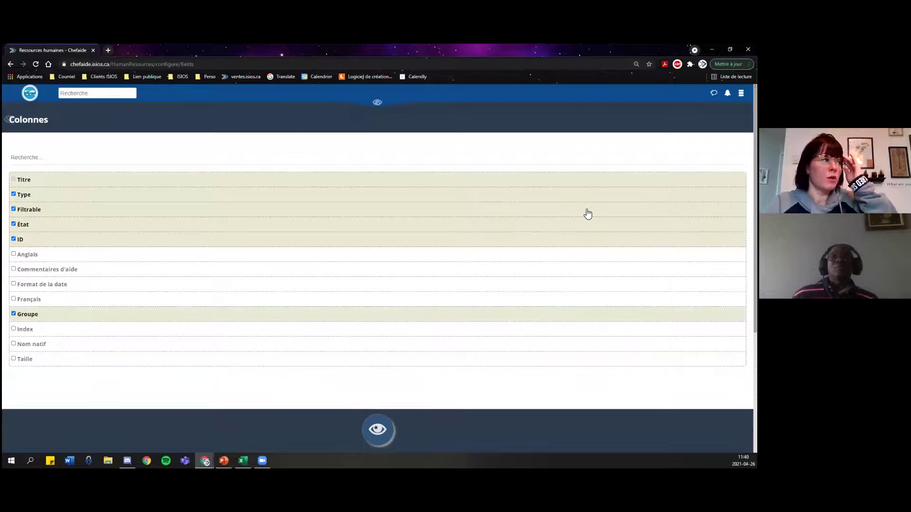
pyautogui.click(444, 193)
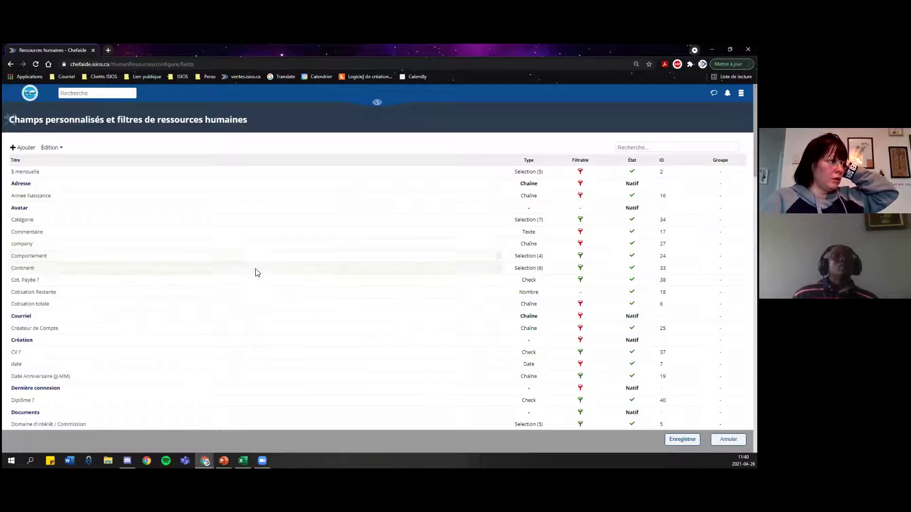
# Set the group of the date, Date Anniversaire (JJ-MM) and Dernière connexion fields to DATE, and save the configuration
pyautogui.scroll(-1, 61, 354)
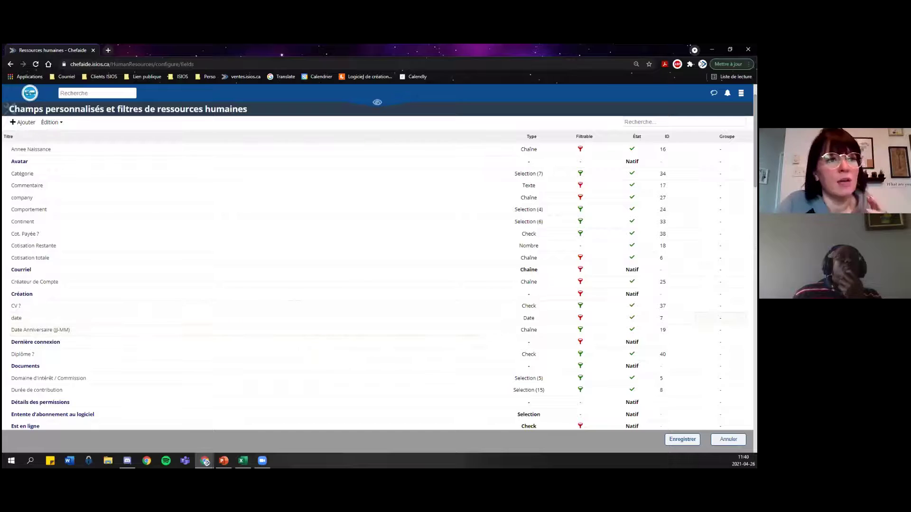
pyautogui.write('ATE')
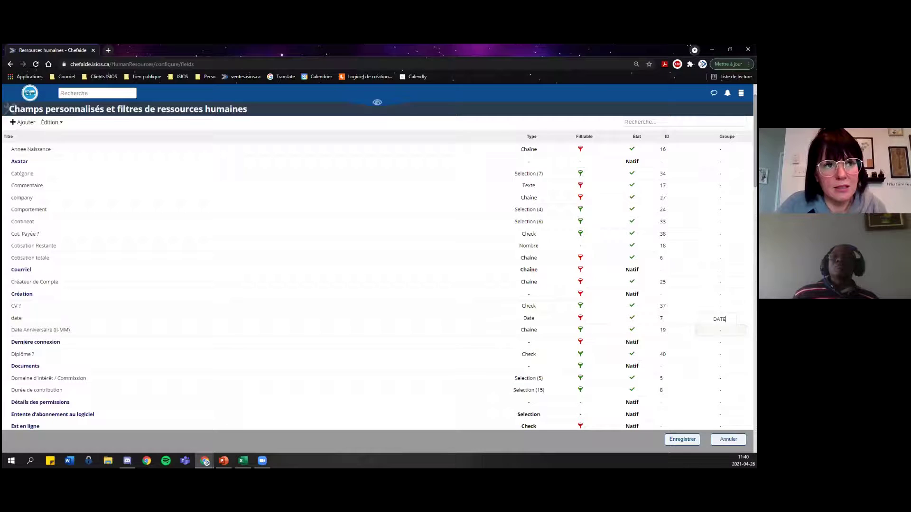
pyautogui.press('Return')
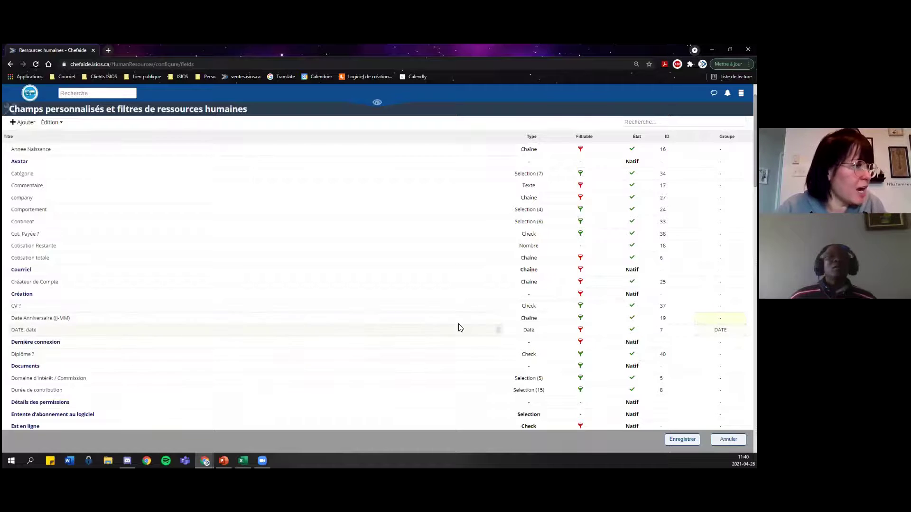
pyautogui.write('DATE')
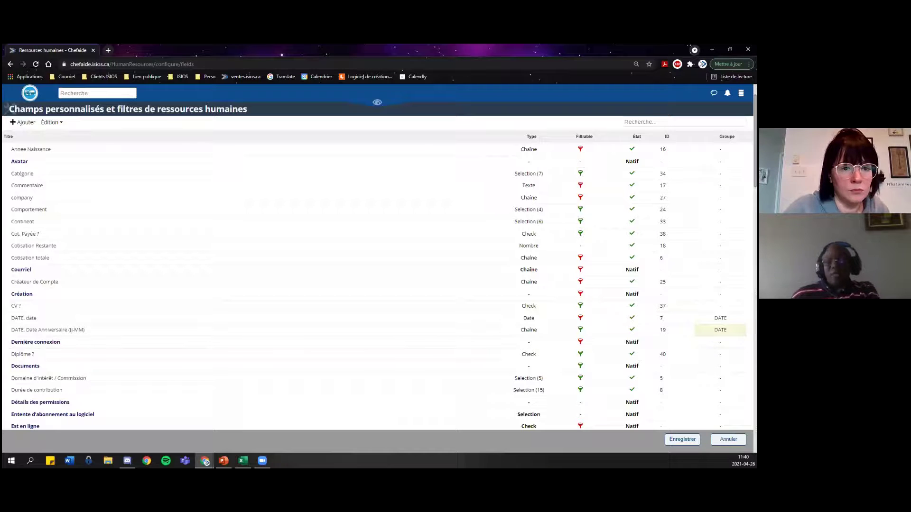
pyautogui.click(719, 343)
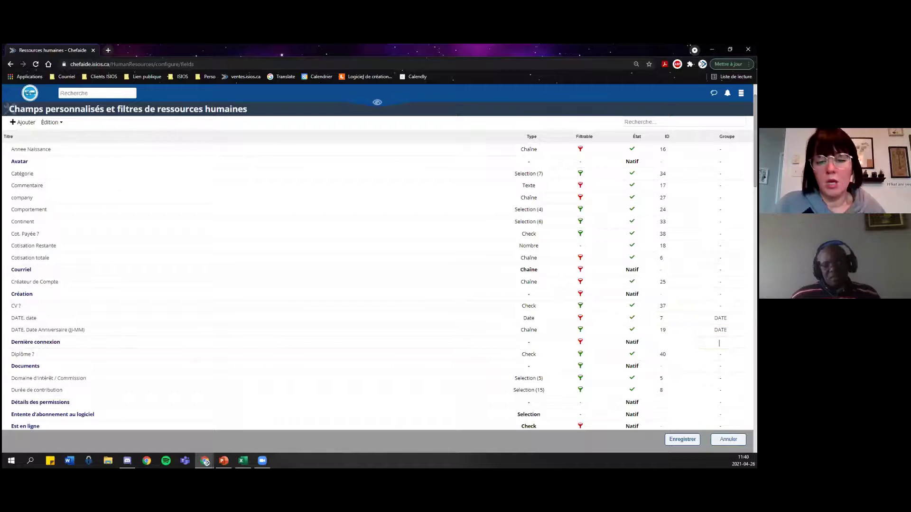
pyautogui.write('DATE')
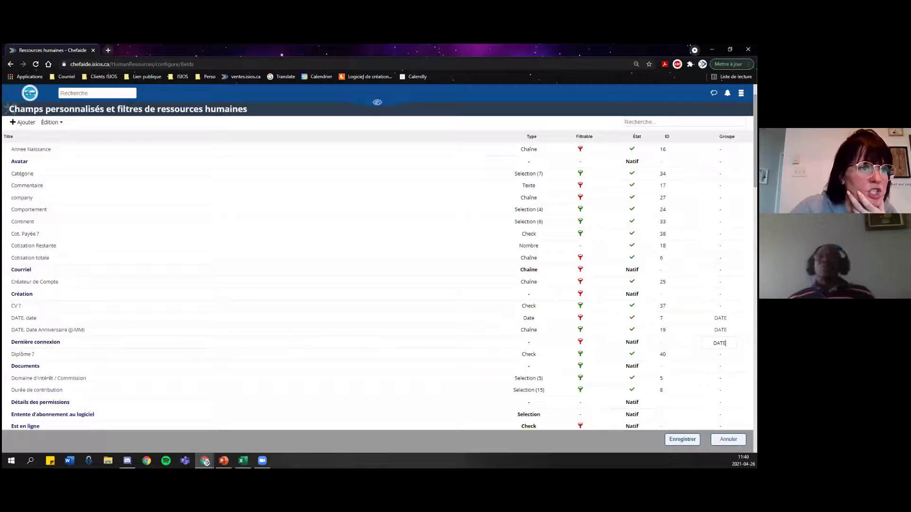
pyautogui.press('Return')
pyautogui.click(683, 440)
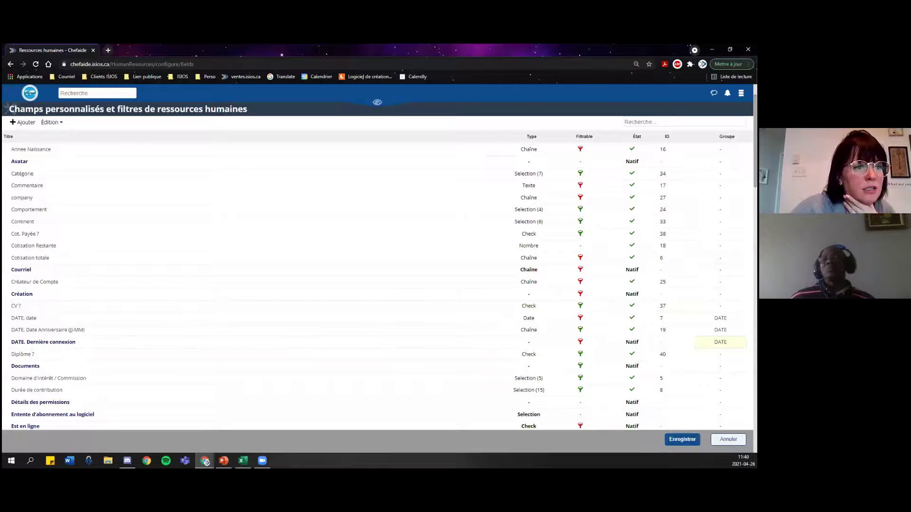
pyautogui.click(413, 132)
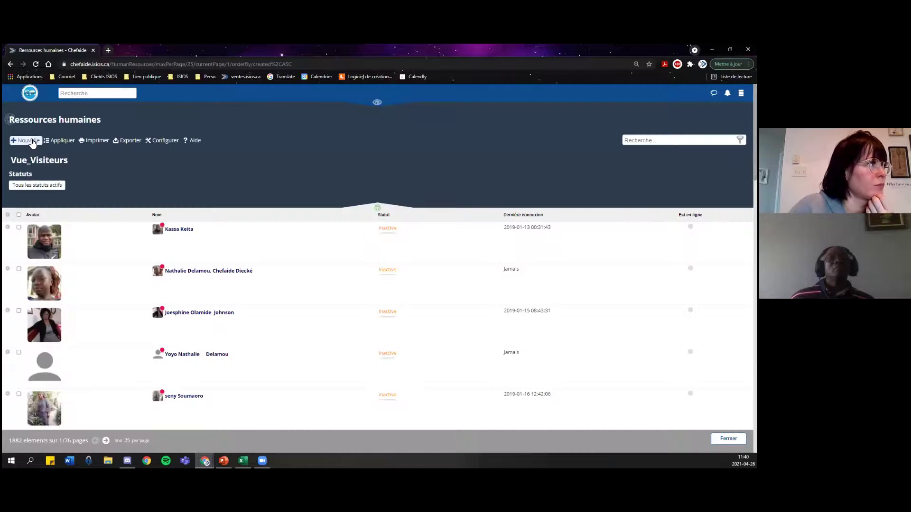
# Search the available fields for "date" in the layout editor of a new Ressources humaines record, and close the form without saving
pyautogui.click(30, 140)
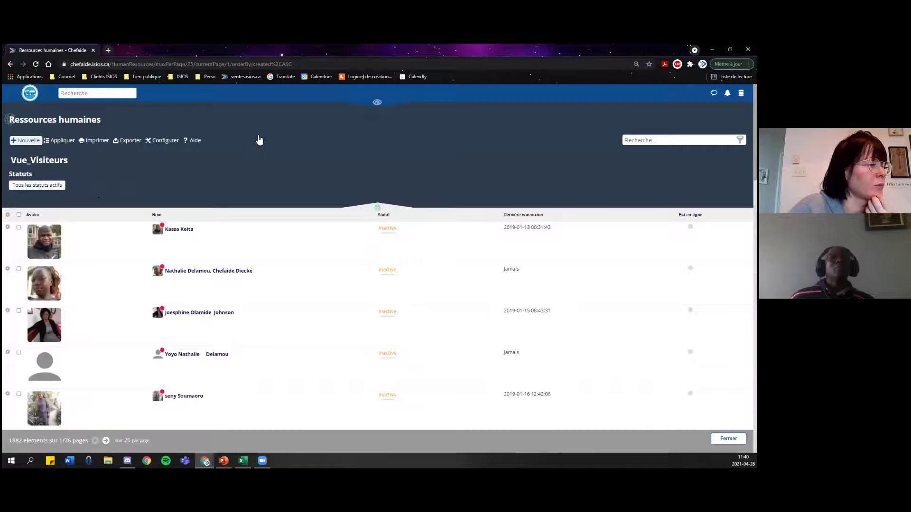
pyautogui.click(379, 133)
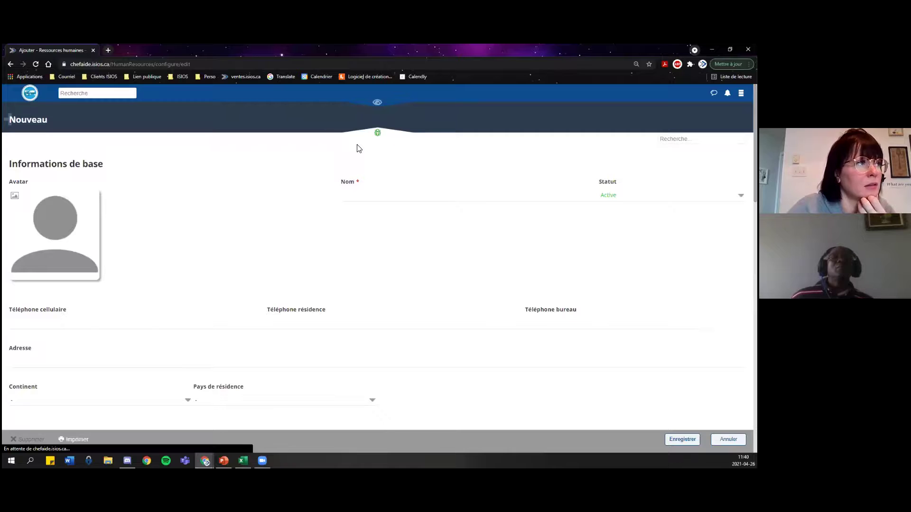
pyautogui.scroll(-1, 71, 266)
pyautogui.scroll(-5, 73, 262)
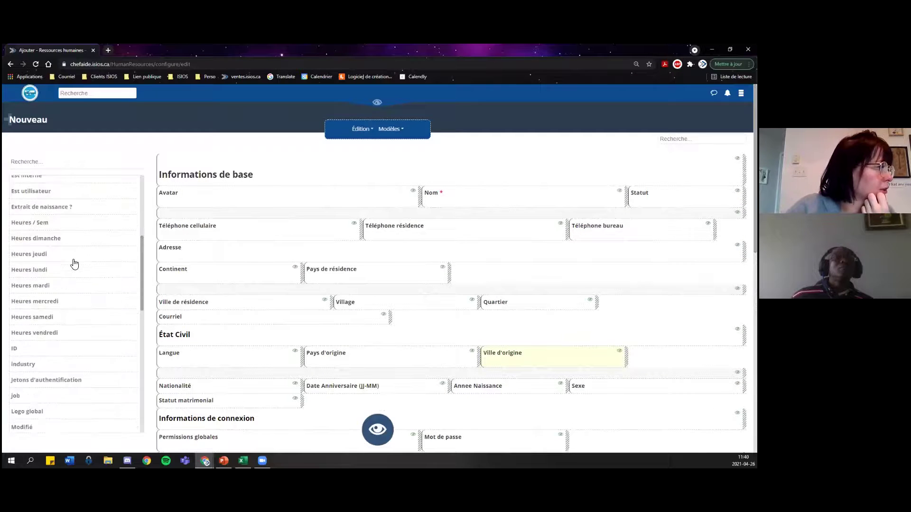
pyautogui.scroll(6, 77, 254)
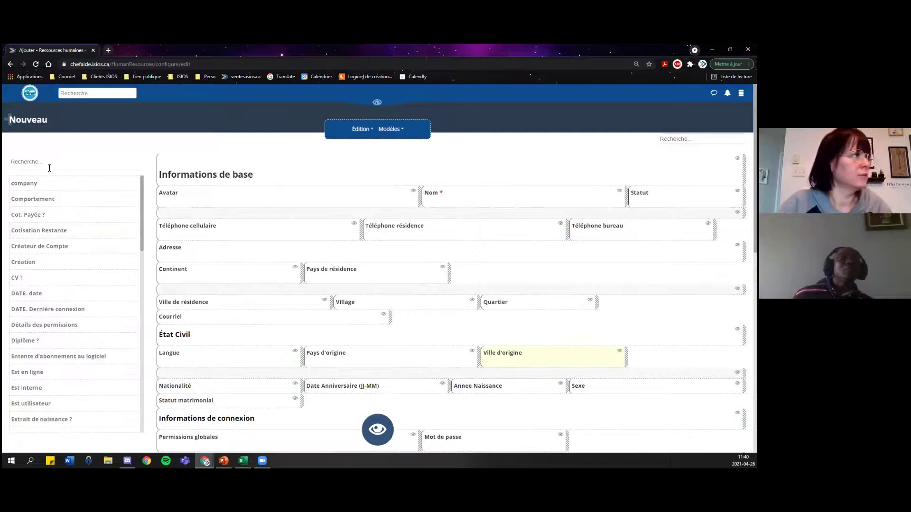
pyautogui.write('date')
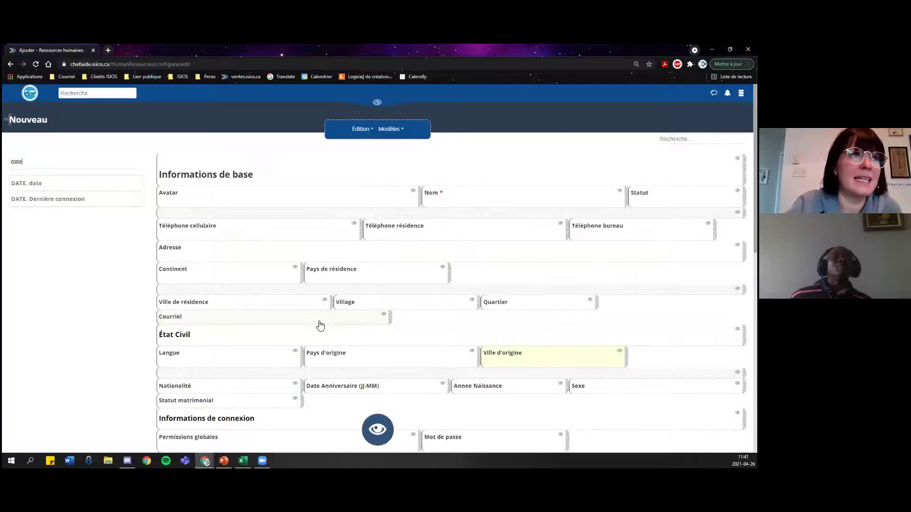
pyautogui.click(377, 429)
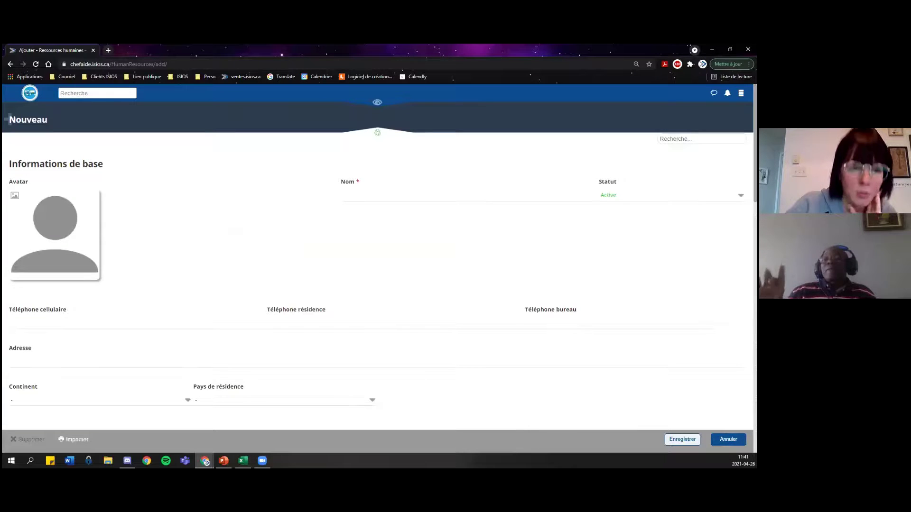
pyautogui.click(729, 440)
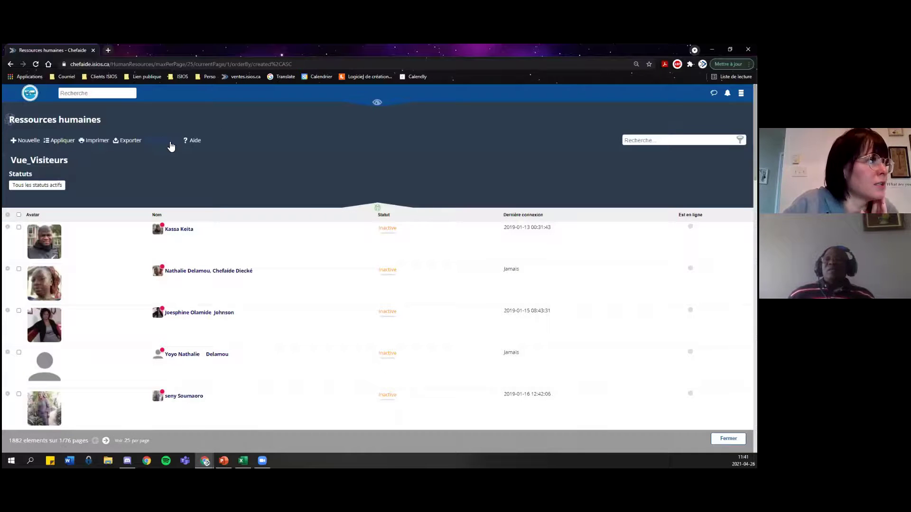
# Open the custom fields and filters configuration of Ressources humaines again and add the Groupe column to the list
pyautogui.click(166, 140)
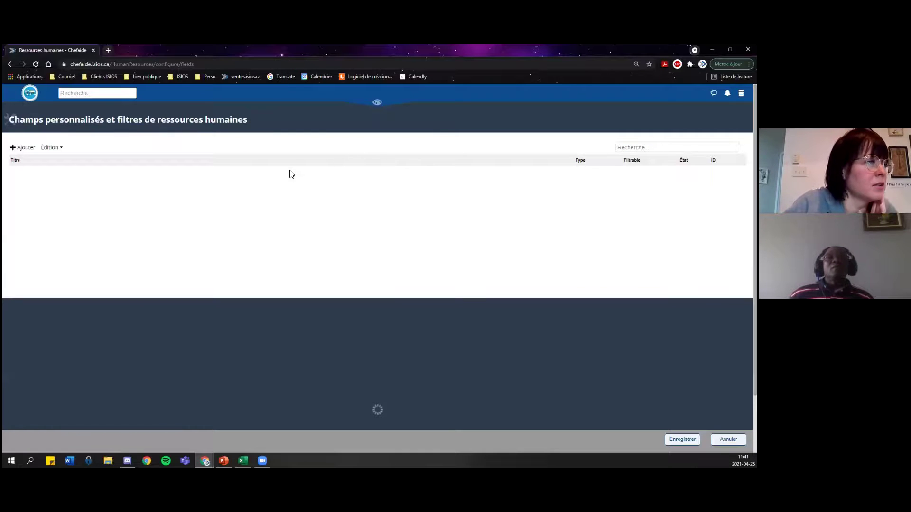
pyautogui.click(311, 160)
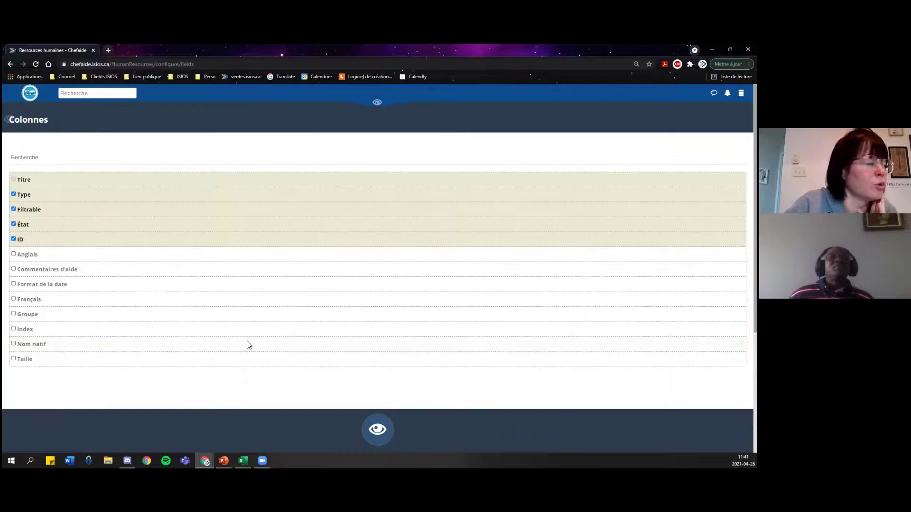
pyautogui.click(35, 315)
pyautogui.click(371, 435)
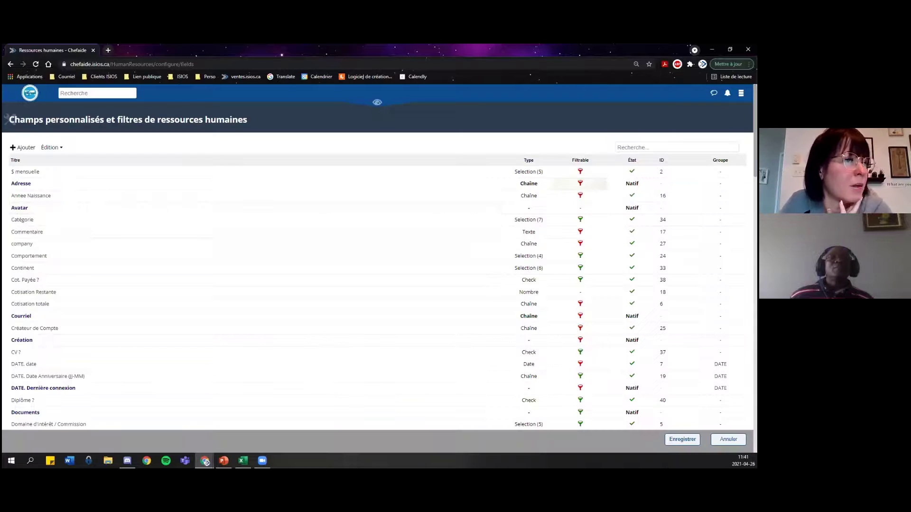
# Clear the DATE group from the date, Date Anniversaire (JJ-MM) and Dernière connexion fields
pyautogui.click(720, 363)
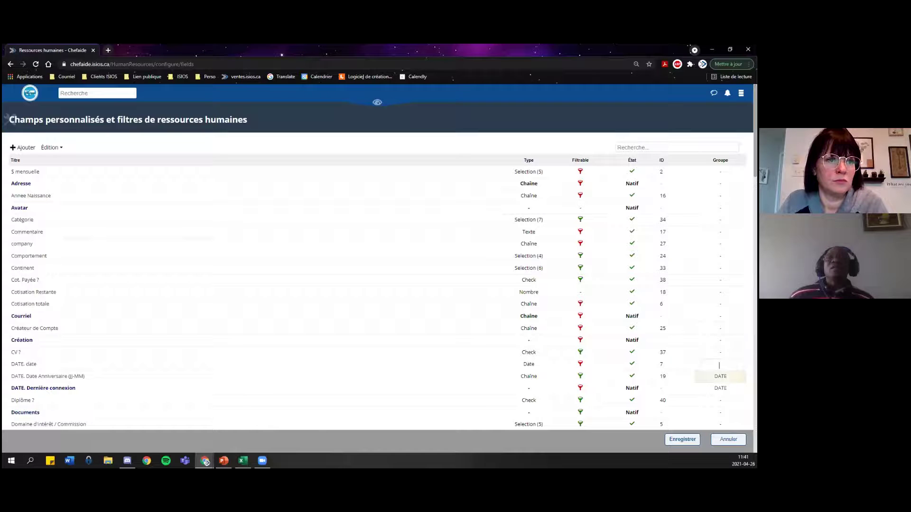
pyautogui.click(719, 376)
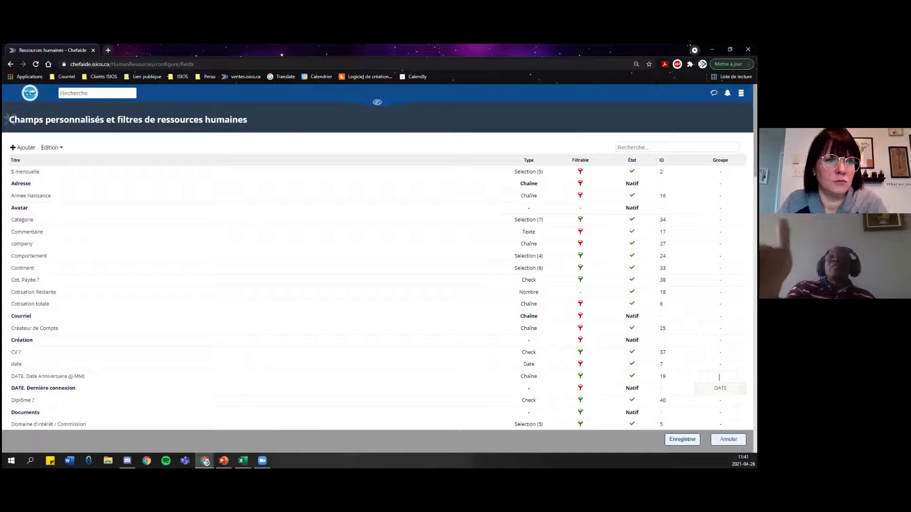
pyautogui.press('Return')
pyautogui.press('BackSpace')
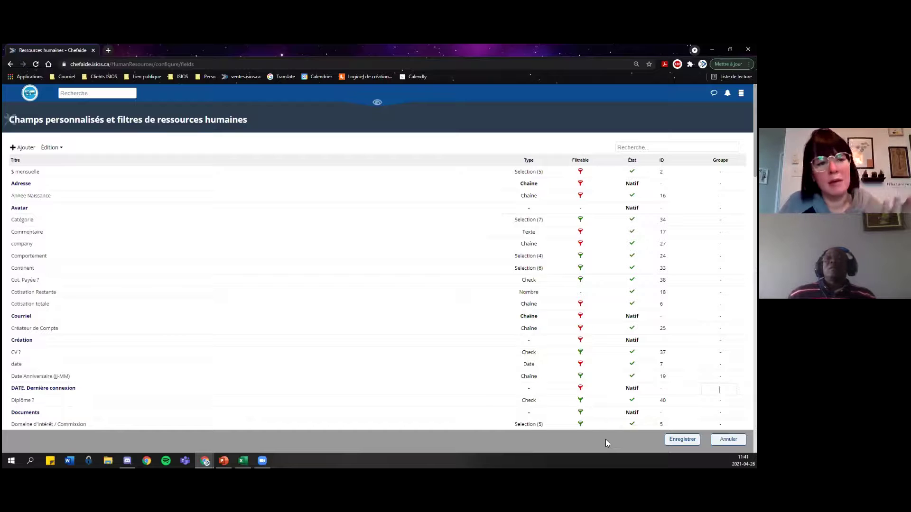
pyautogui.press('Return')
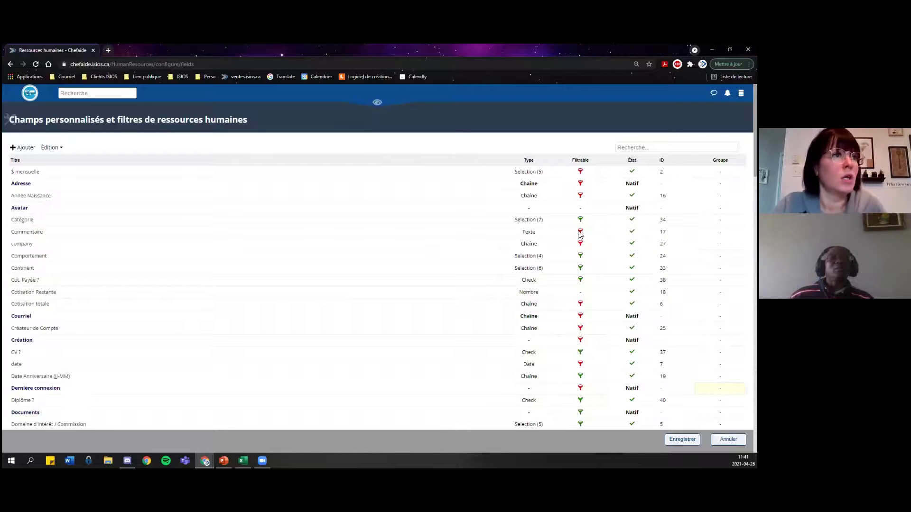
# Add a custom field titled bbbb, and retitle it TOGO
pyautogui.click(24, 149)
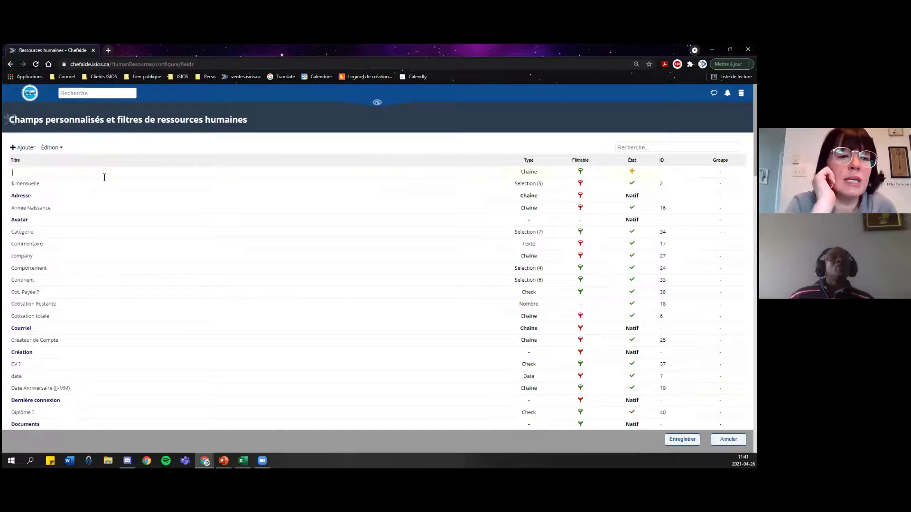
pyautogui.write('bbbb')
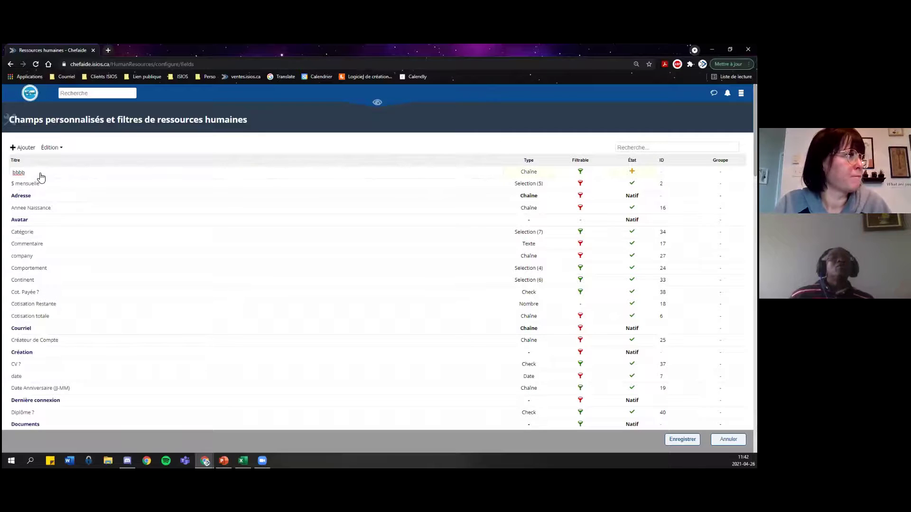
pyautogui.click(56, 180)
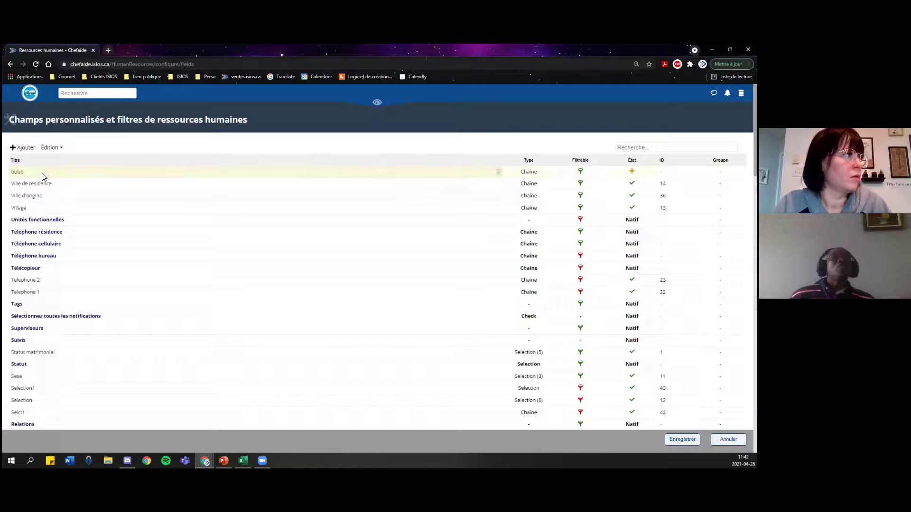
pyautogui.click(42, 175)
pyautogui.write('TOGO')
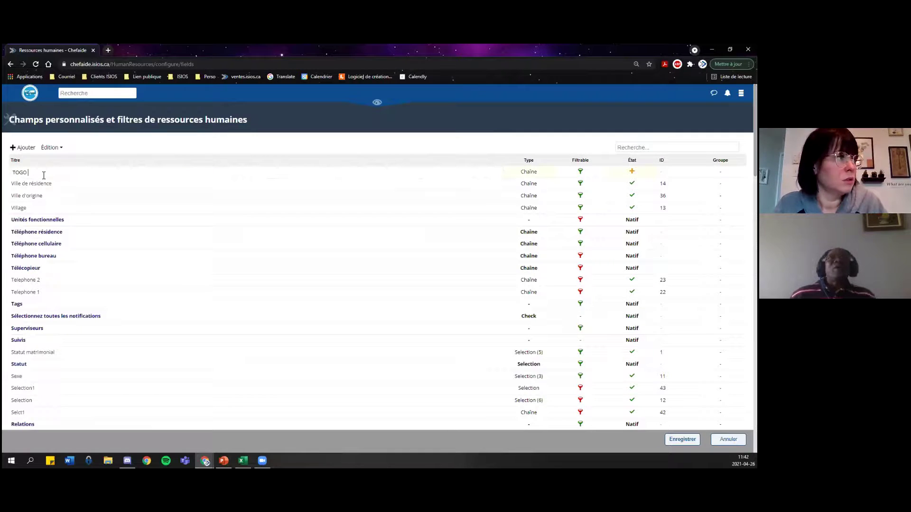
# Clear the title of the newly added custom field and delete that field from the list
pyautogui.press('BackSpace')
pyautogui.press('BackSpace')
pyautogui.press('BackSpace')
pyautogui.press('BackSpace')
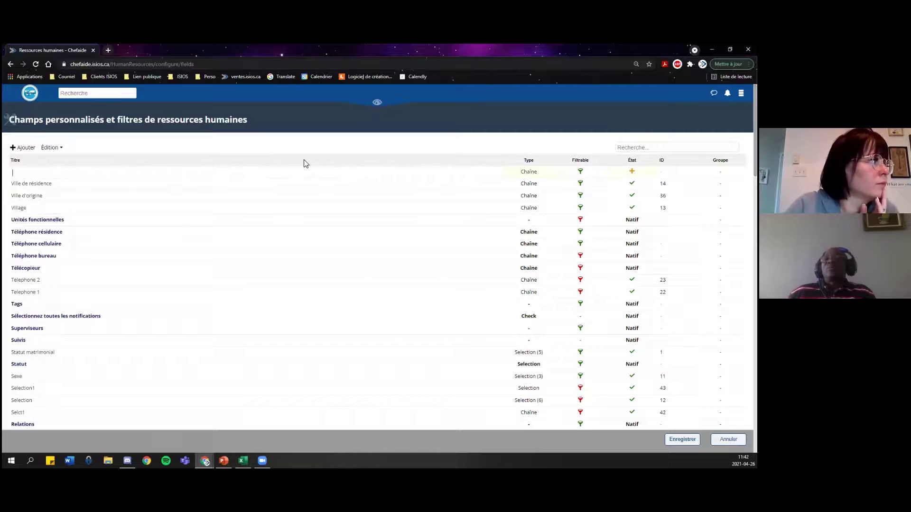
pyautogui.press('Return')
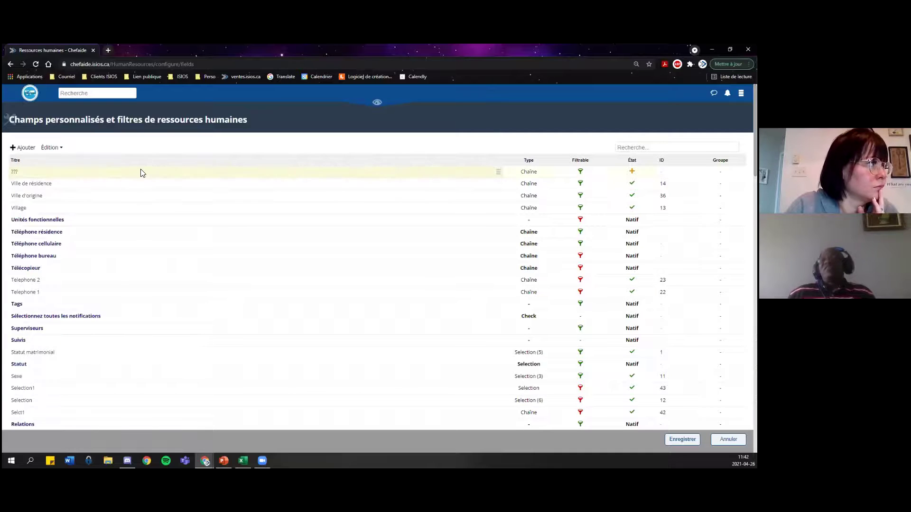
pyautogui.click(136, 174)
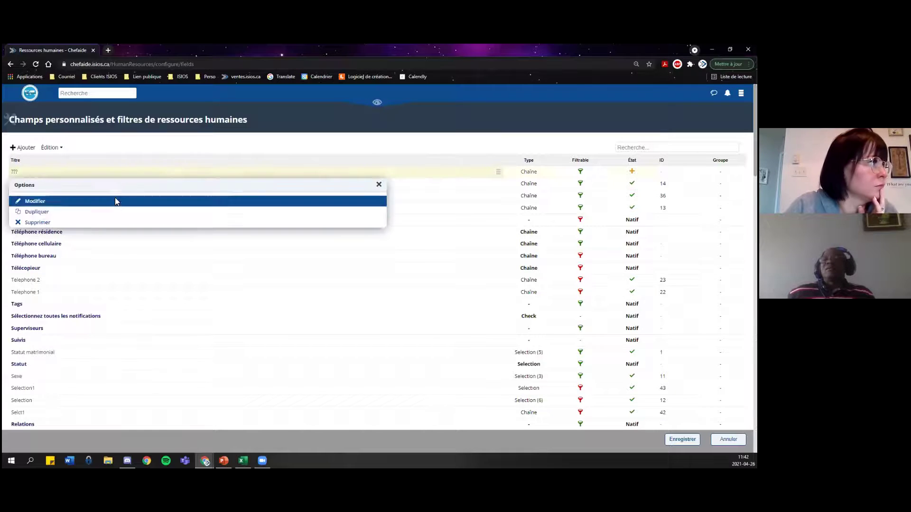
pyautogui.click(103, 224)
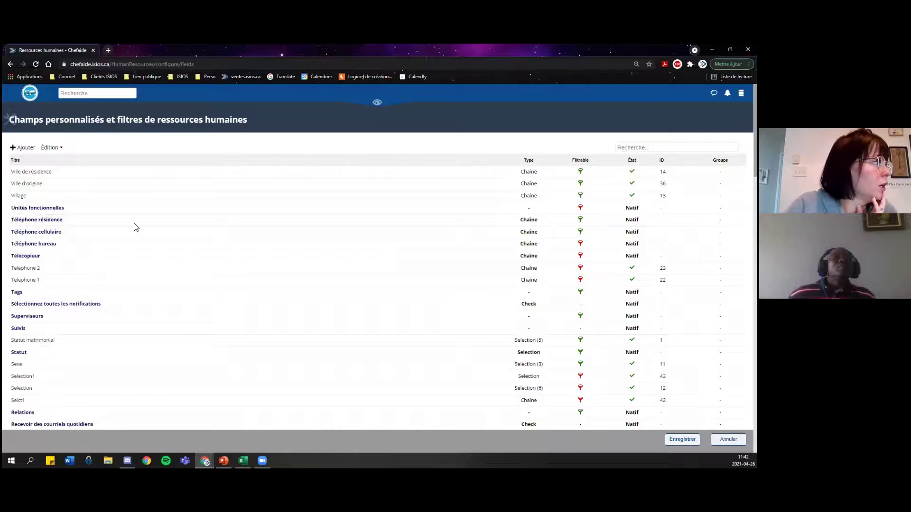
# Search the custom fields list for "pay"
pyautogui.scroll(-2, 548, 299)
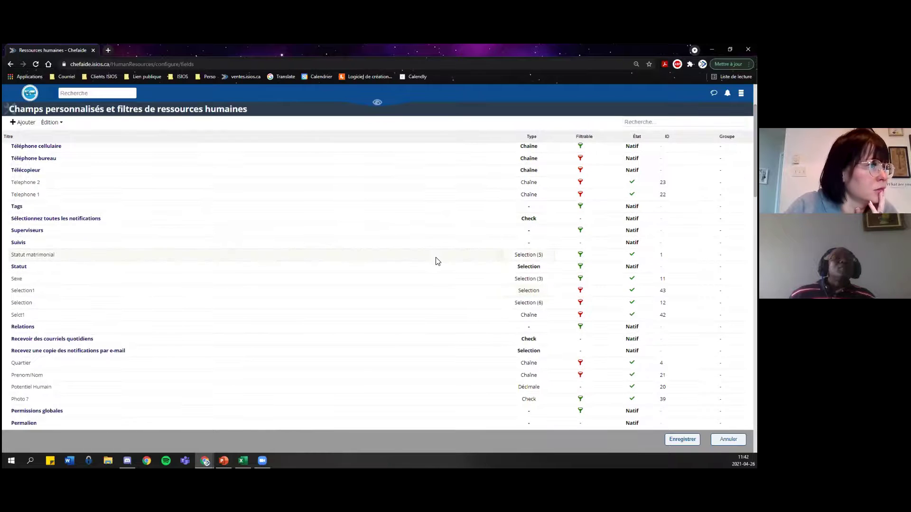
pyautogui.scroll(-1, 539, 285)
pyautogui.scroll(3, 377, 284)
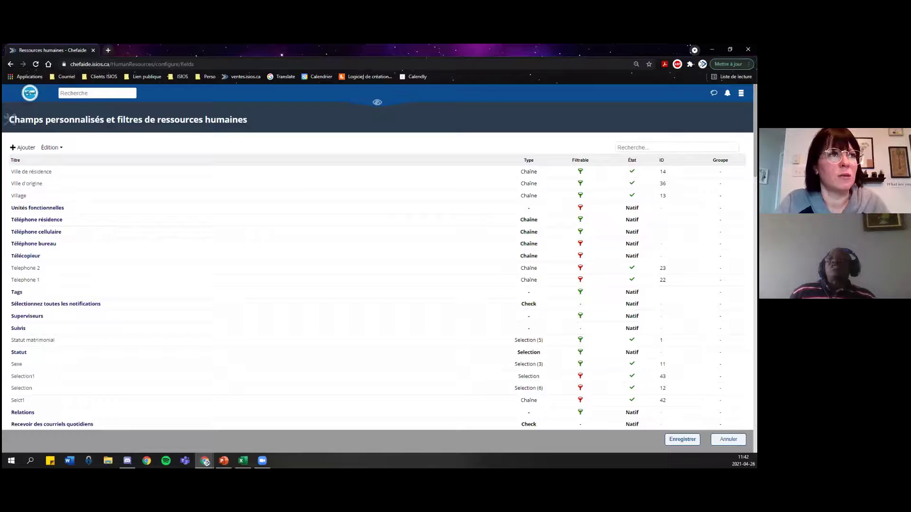
pyautogui.write('pay')
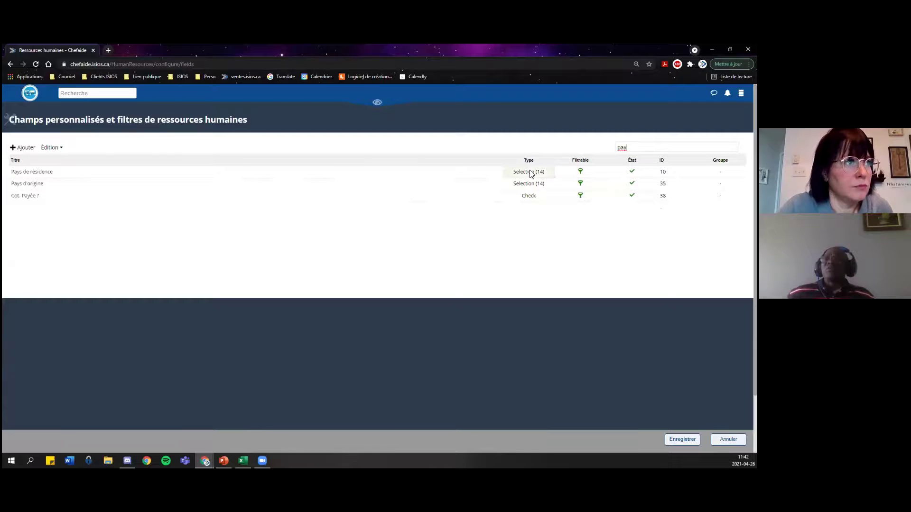
# Review the settings of the Pays de résidence and Pays d'origine fields, including the country elements, and close each without changes
pyautogui.click(43, 176)
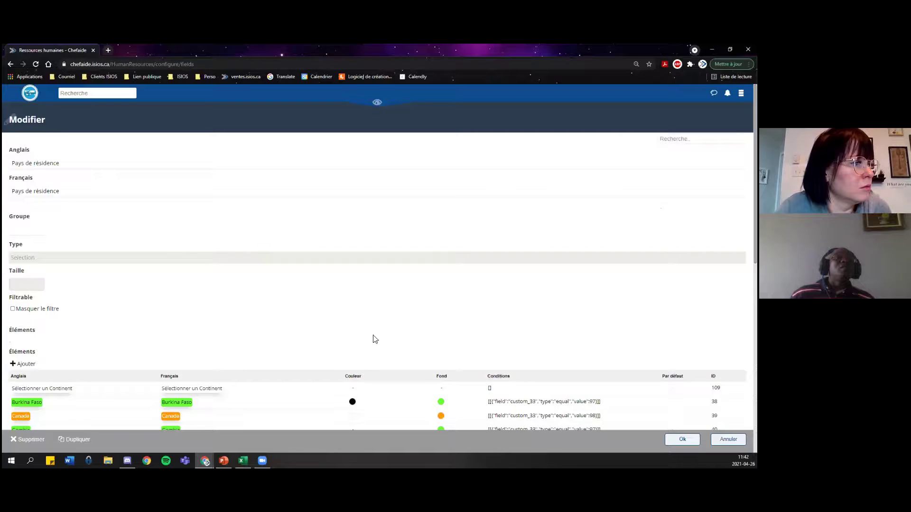
pyautogui.click(729, 439)
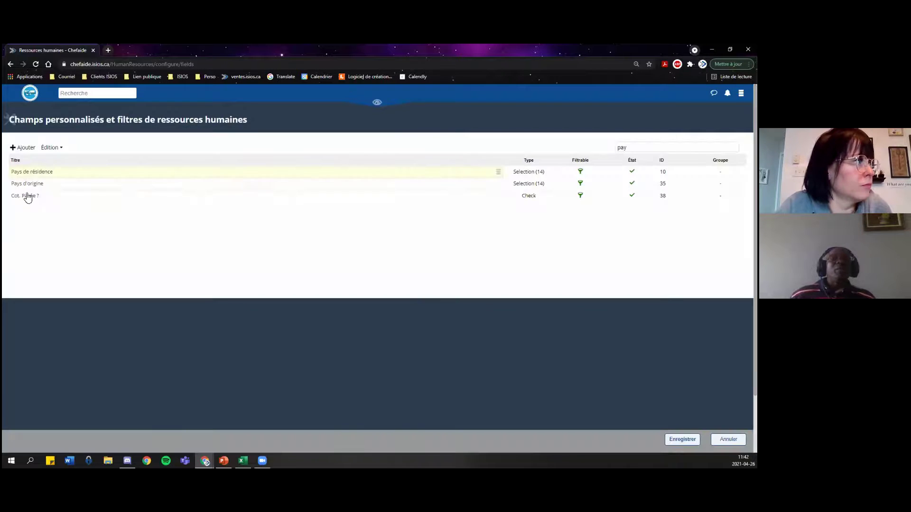
pyautogui.click(68, 186)
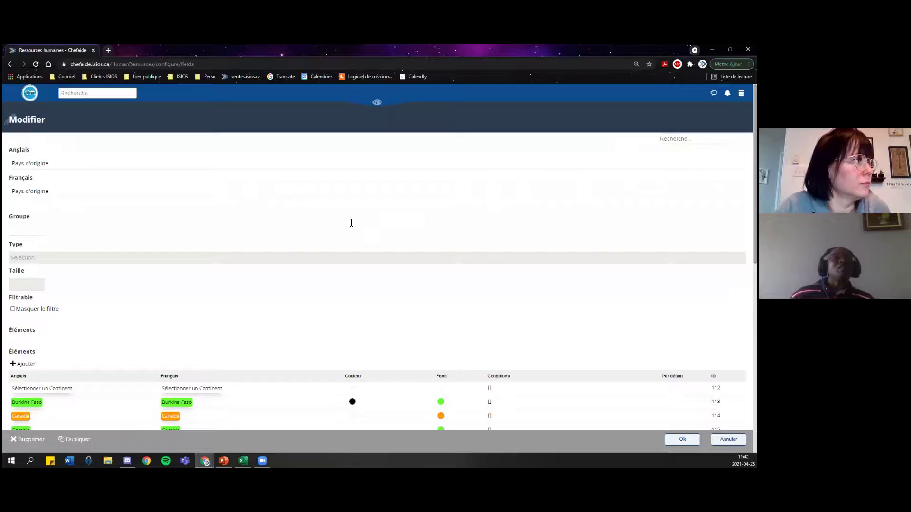
pyautogui.scroll(-3, 308, 201)
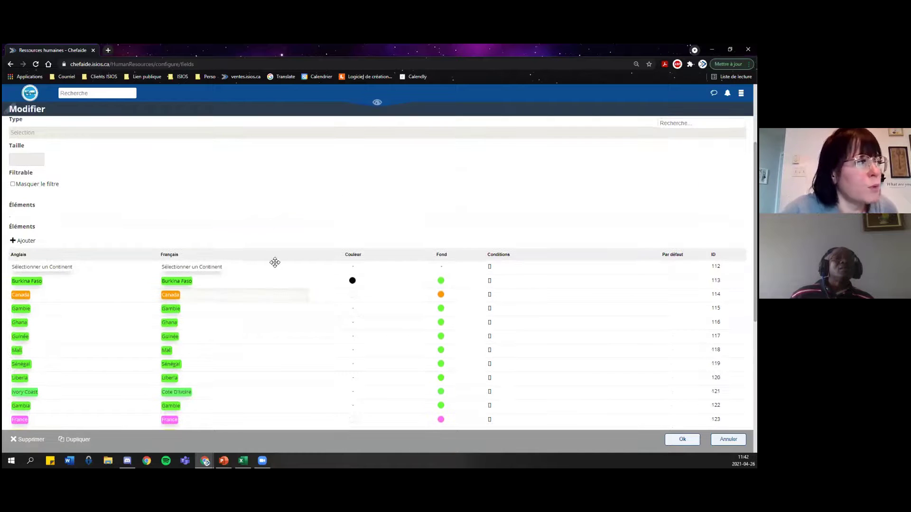
pyautogui.scroll(3, 410, 225)
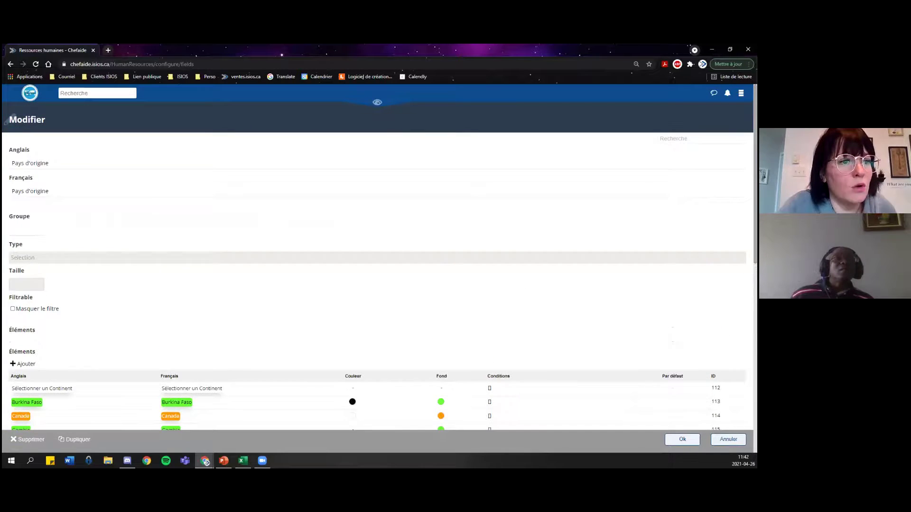
pyautogui.click(728, 440)
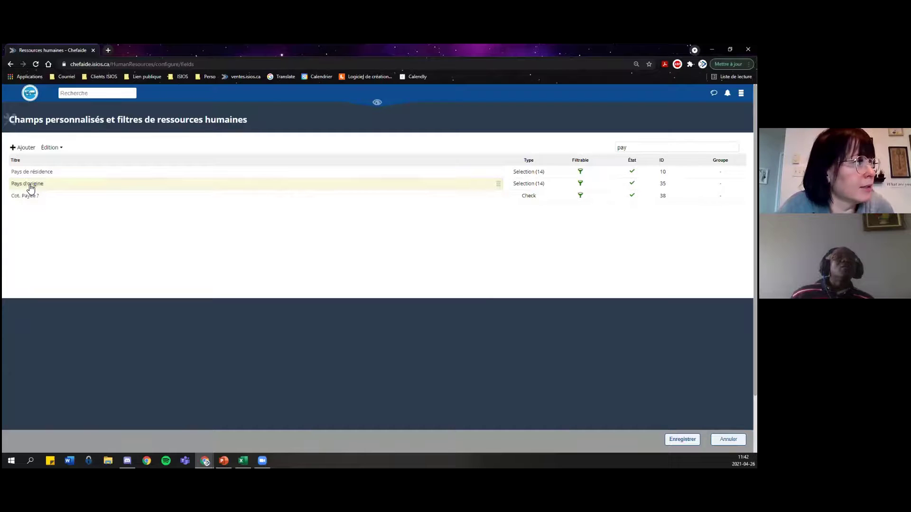
# Add Togo as an element of the Pays d'origine field, with the same name in English and French
pyautogui.click(30, 188)
pyautogui.scroll(-3, 67, 234)
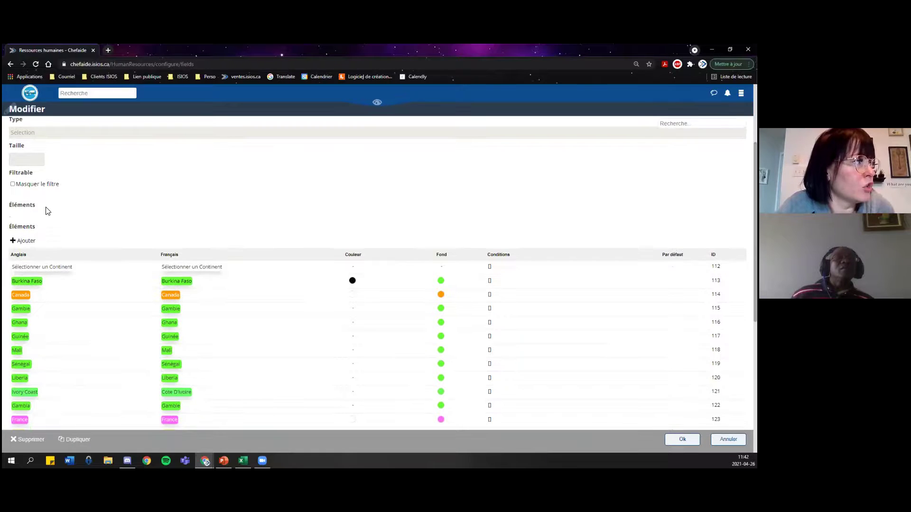
pyautogui.scroll(-1, 66, 203)
pyautogui.click(30, 203)
pyautogui.scroll(-2, 233, 271)
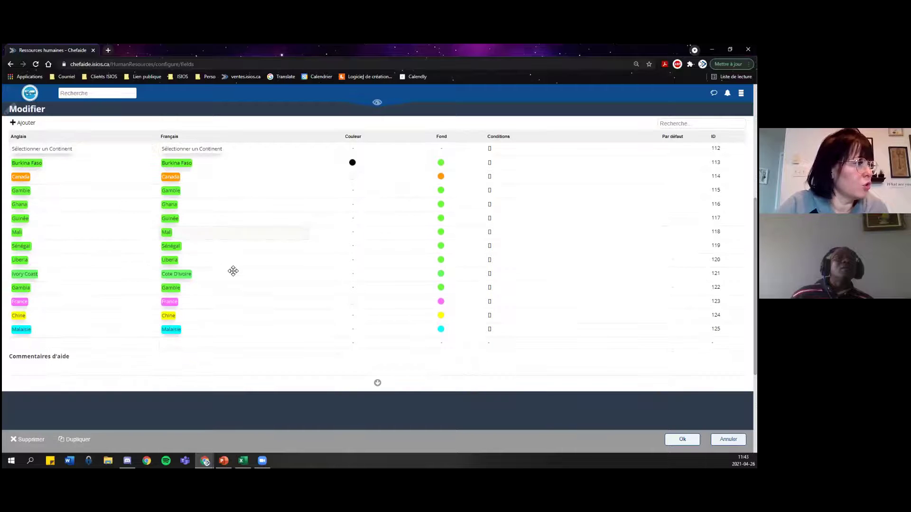
pyautogui.write('Togo')
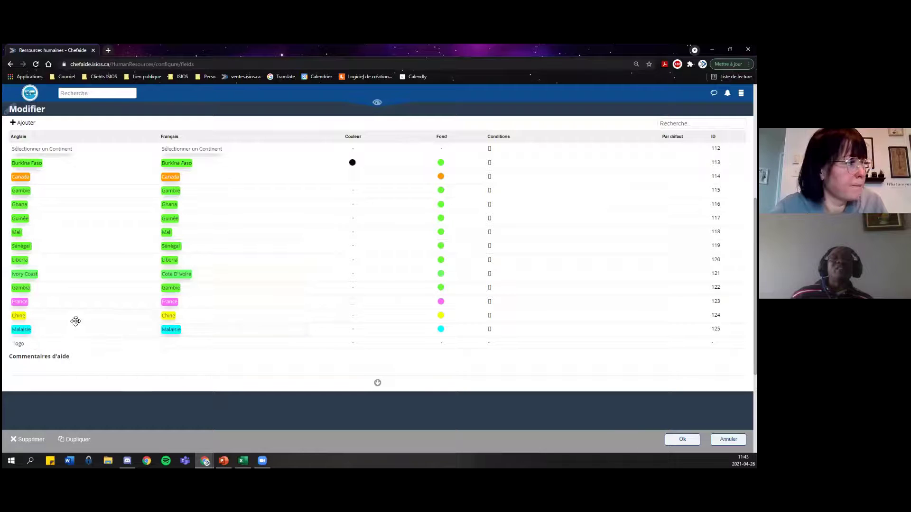
pyautogui.click(150, 362)
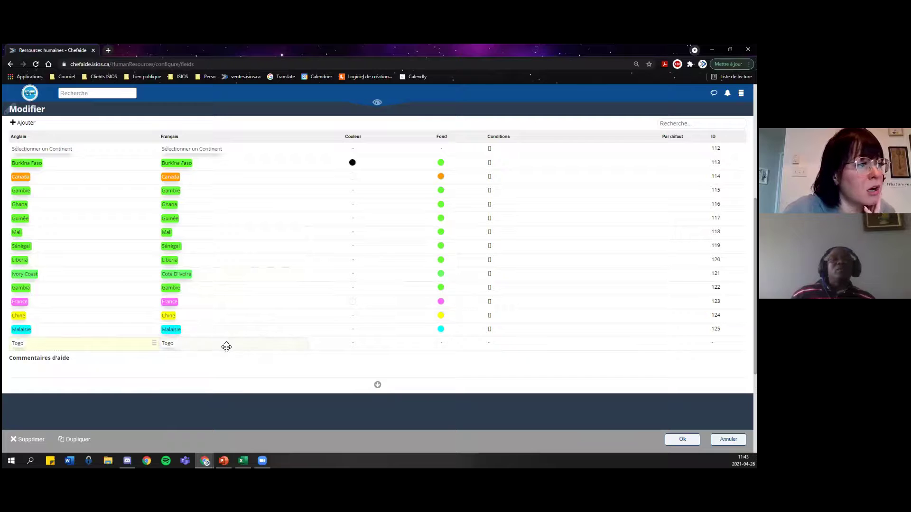
# Move the Togo element between Mali and Sénégal, and close the Pays d'origine editor without keeping the changes
pyautogui.moveTo(202, 342); pyautogui.dragTo(239, 260)
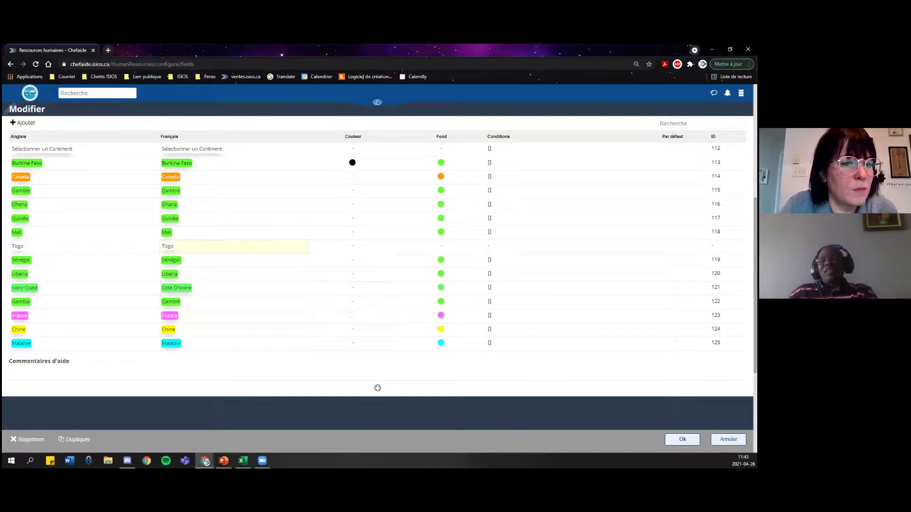
pyautogui.scroll(5, 396, 271)
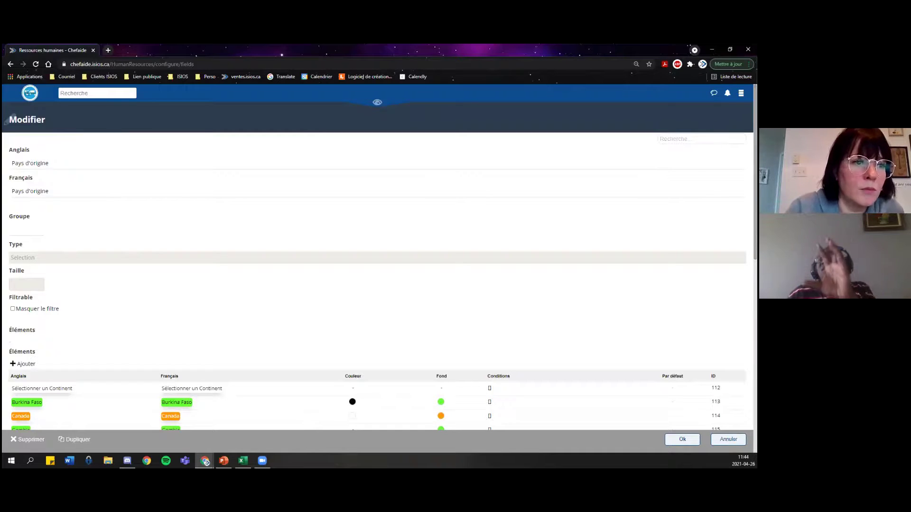
pyautogui.click(728, 440)
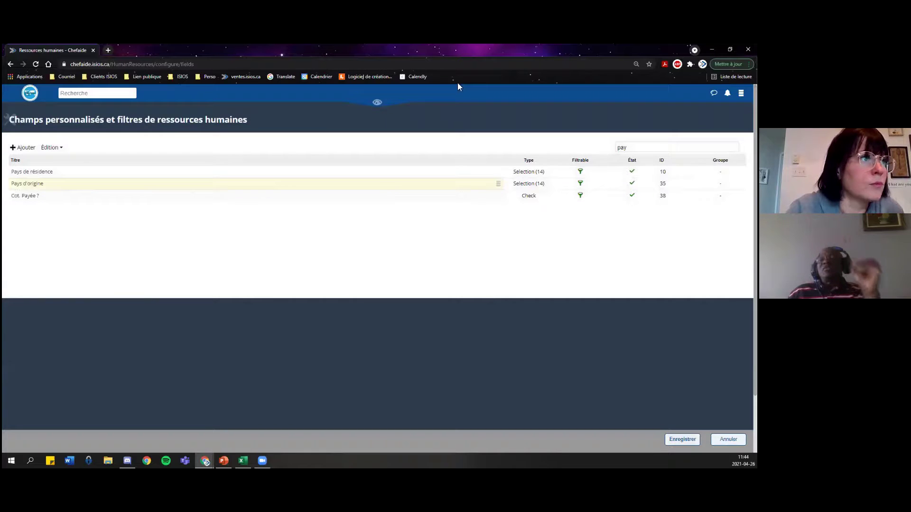
# Search the custom fields for "carti", and clear the search
pyautogui.moveTo(628, 148); pyautogui.dragTo(598, 157)
pyautogui.write('cart')
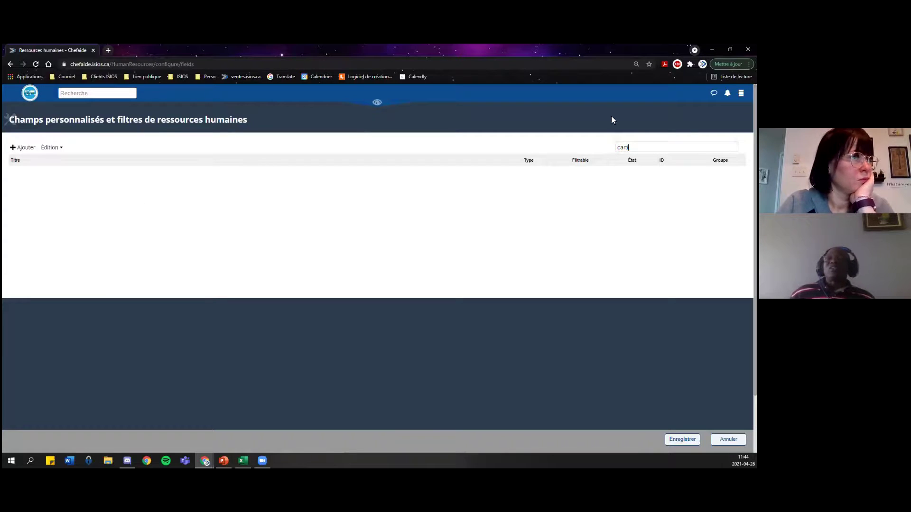
pyautogui.press('BackSpace')
pyautogui.press('BackSpace')
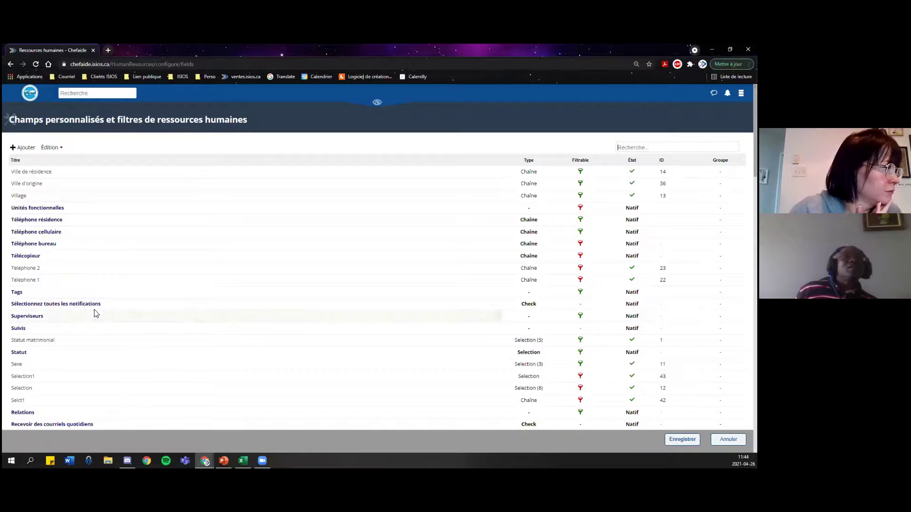
# Add a new custom field titled Cartier to the Ressources humaines fields
pyautogui.click(25, 148)
pyautogui.write('c')
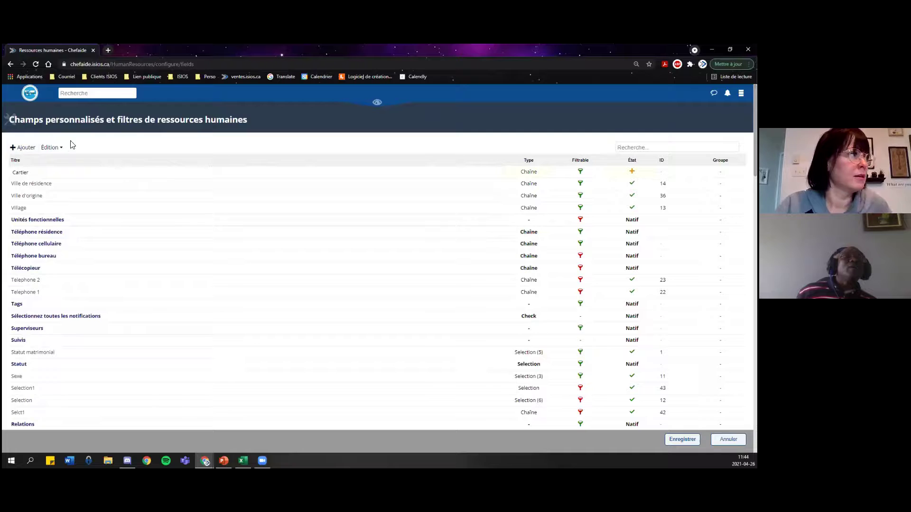
pyautogui.click(556, 183)
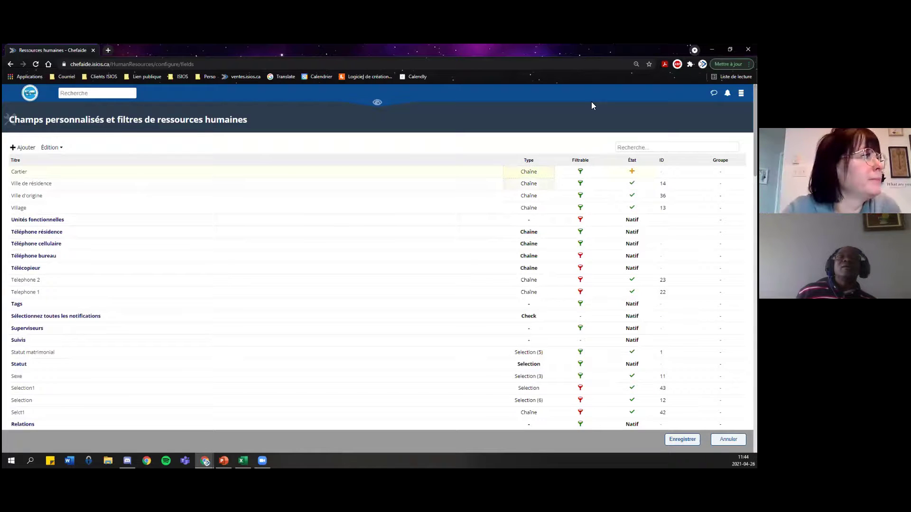
# Set the Cartier field's type to Selection and add Matoto as its element, with the same name in English and French
pyautogui.click(528, 173)
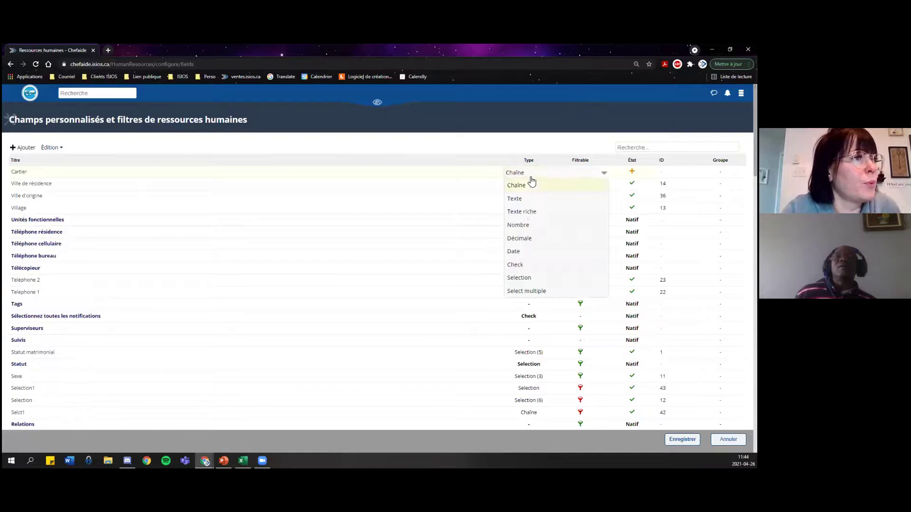
pyautogui.click(528, 280)
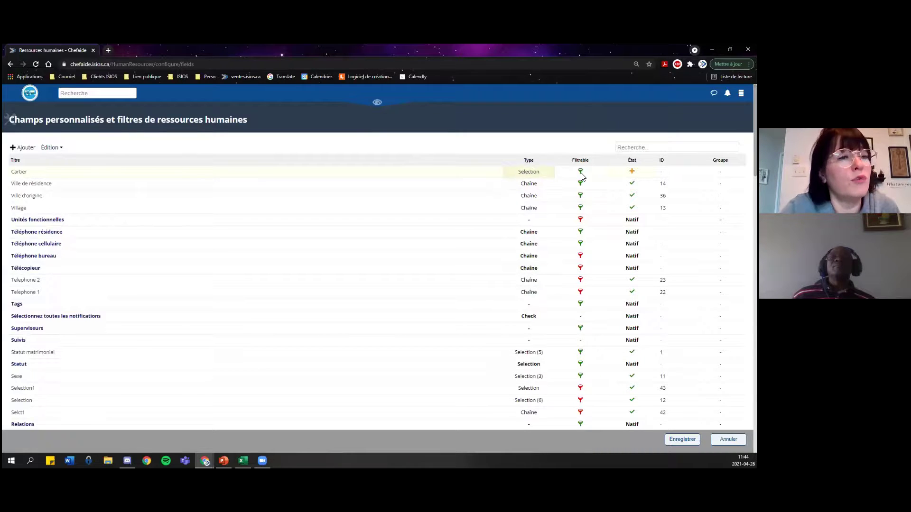
pyautogui.click(19, 172)
pyautogui.scroll(-2, 63, 251)
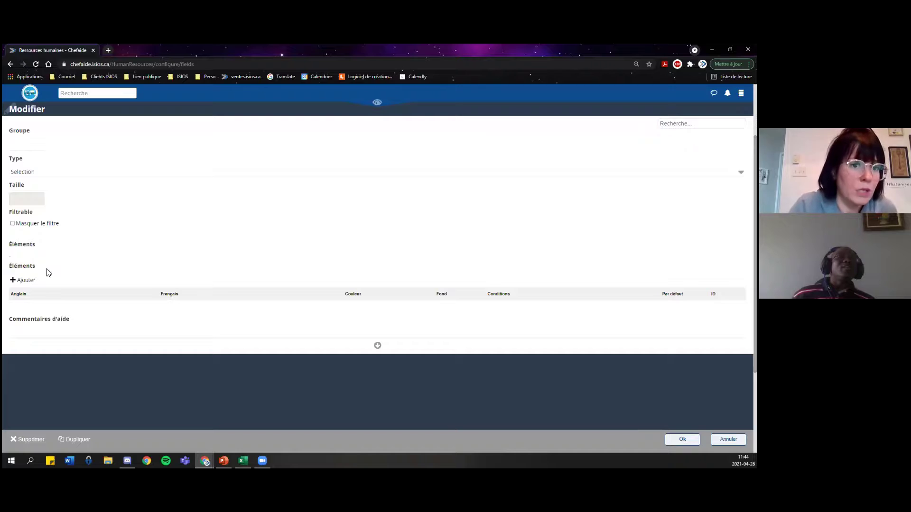
pyautogui.click(24, 283)
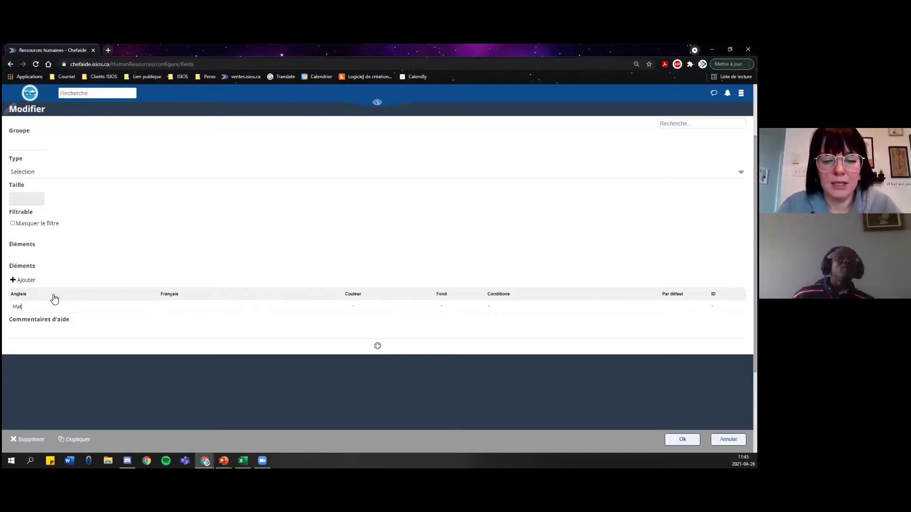
pyautogui.click(209, 322)
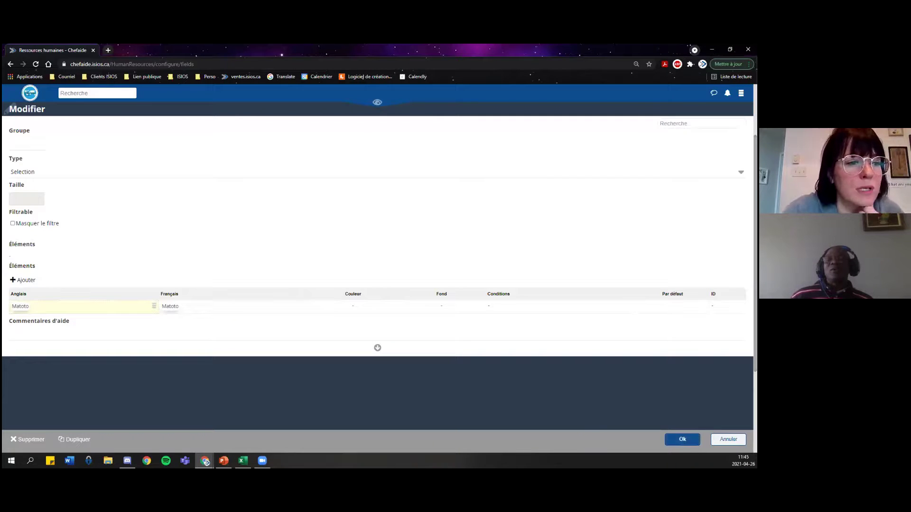
pyautogui.click(682, 440)
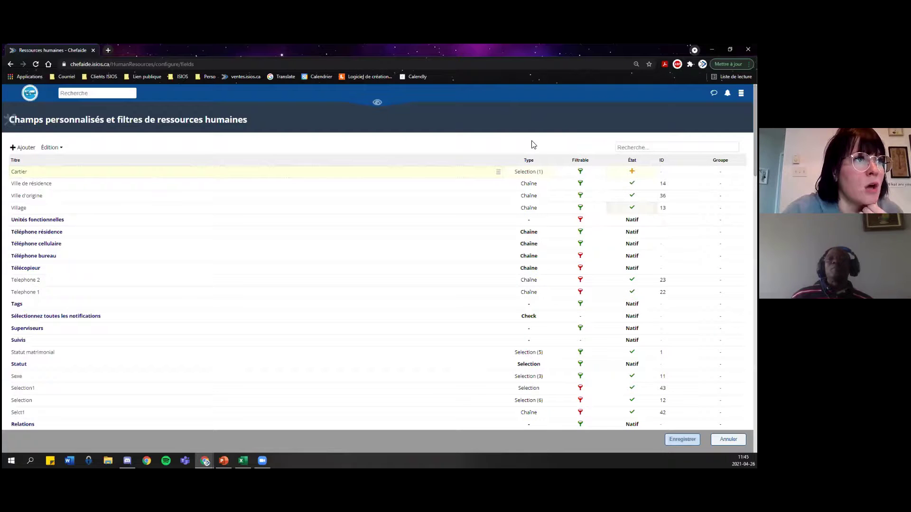
# Save the Ressources humaines custom field changes and return to the dashboard
pyautogui.moveTo(631, 172)
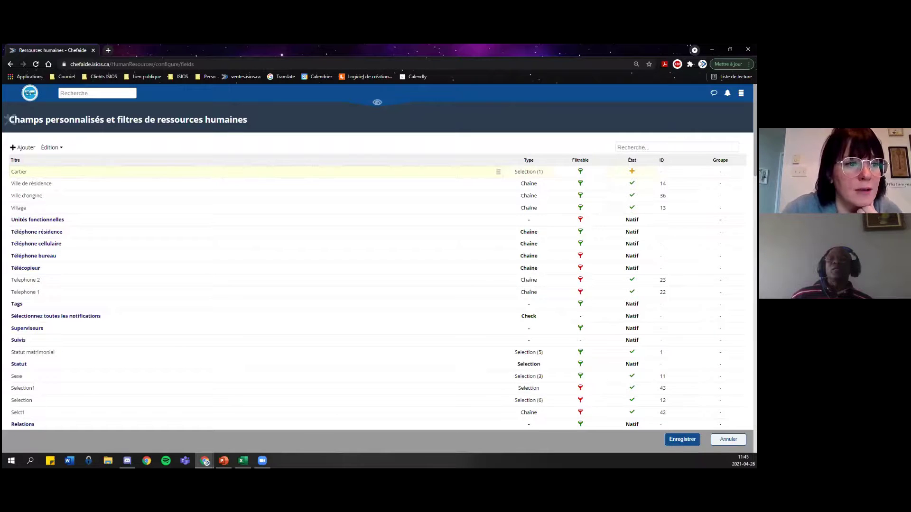
pyautogui.click(683, 439)
pyautogui.click(413, 164)
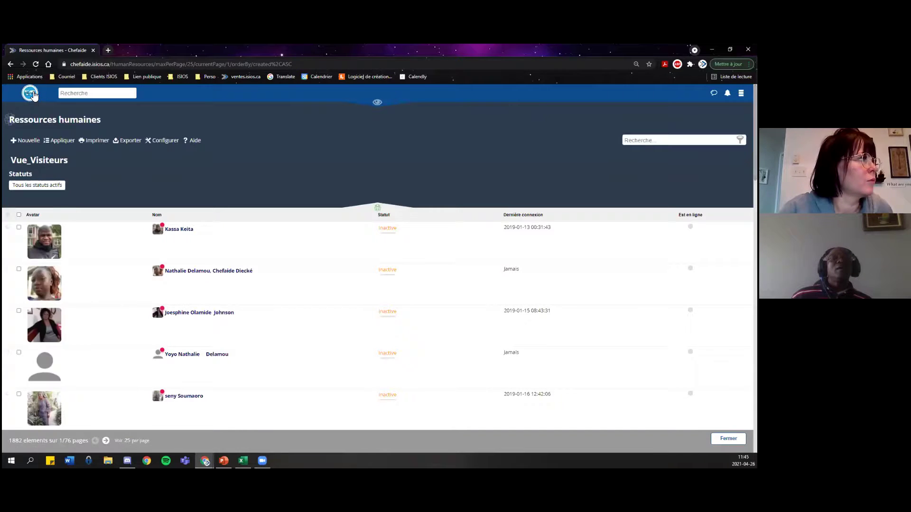
pyautogui.click(33, 94)
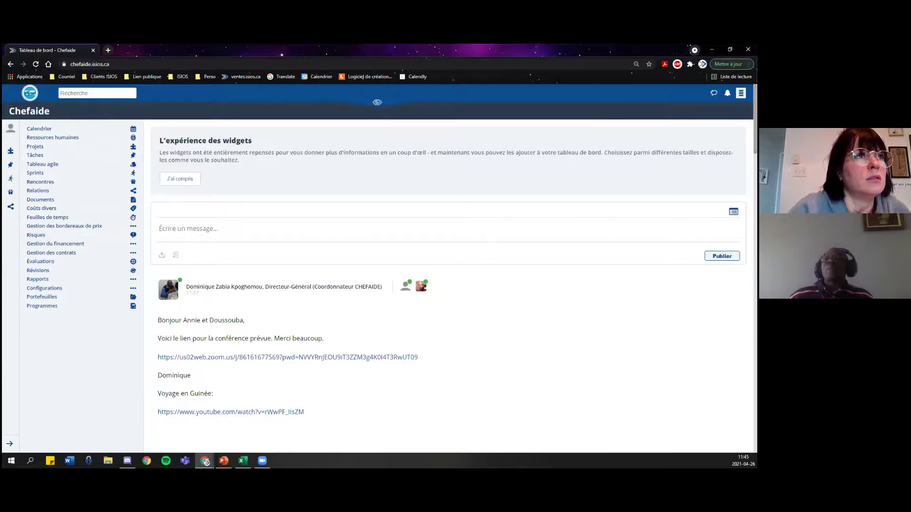
# View the main menu and the unread items in the Fil d'actualité, and close both
pyautogui.click(741, 93)
pyautogui.click(403, 116)
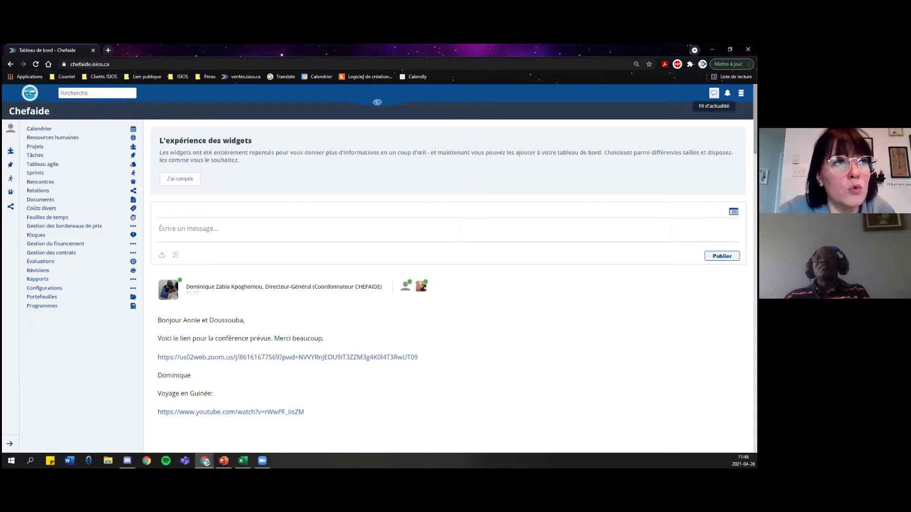
pyautogui.click(714, 93)
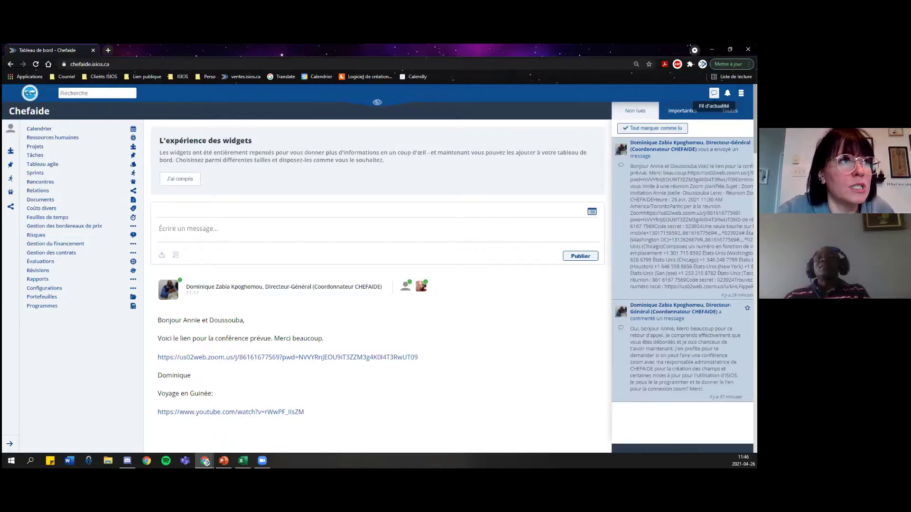
pyautogui.click(714, 93)
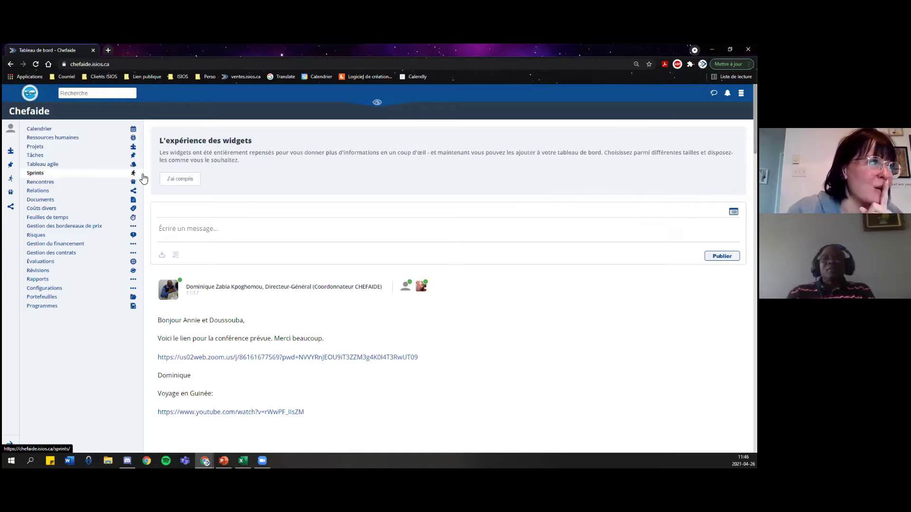
# Search the whole site for "conversa", and clear the search text
pyautogui.click(89, 93)
pyautogui.write('conv')
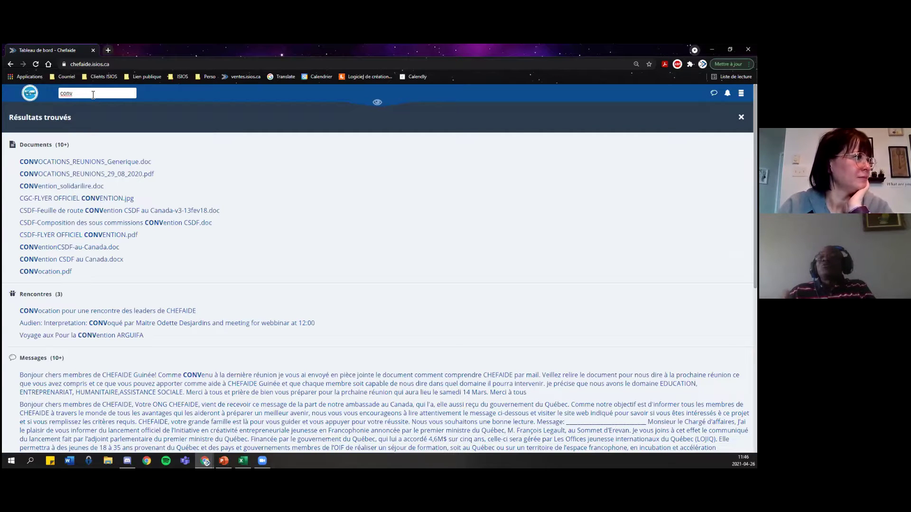
pyautogui.write('ersa')
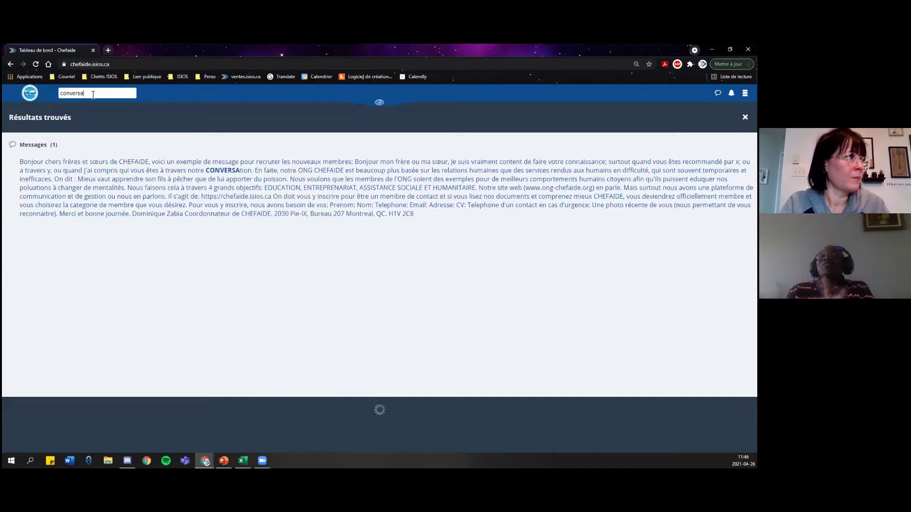
pyautogui.press('BackSpace')
pyautogui.press('BackSpace')
pyautogui.press('BackSpace')
pyautogui.press('BackSpace')
pyautogui.press('BackSpace')
pyautogui.press('BackSpace')
pyautogui.press('BackSpace')
pyautogui.press('BackSpace')
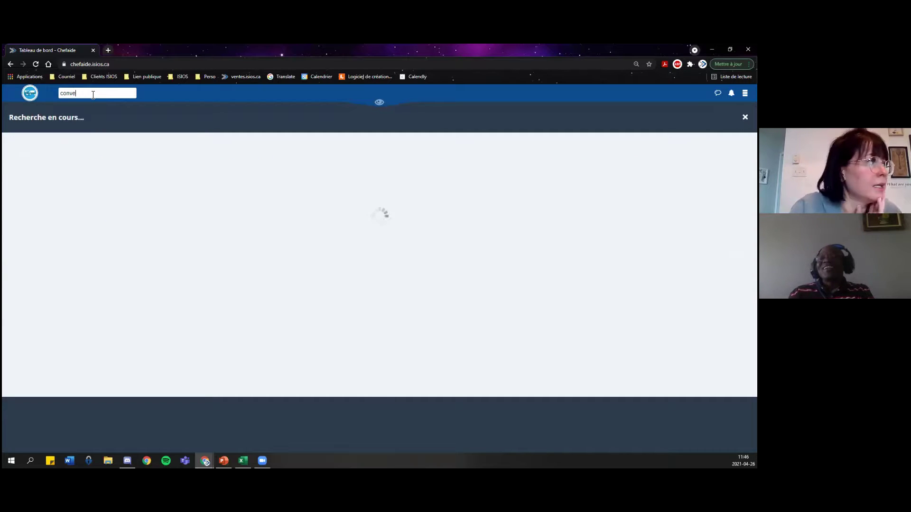